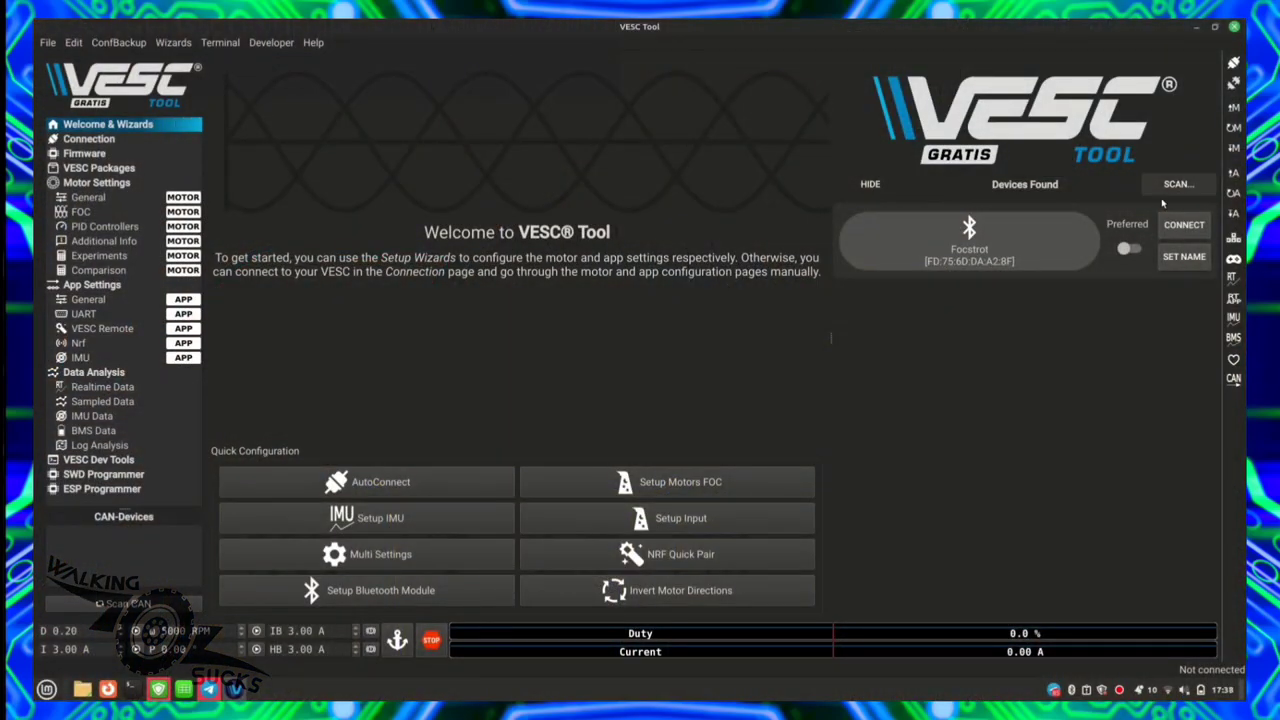
Reconnect to the Focstrot board over Bluetooth LE, clearing the BLE errors and rescanning for devices.
{"action": "left_click", "coordinate": [1182, 228]}
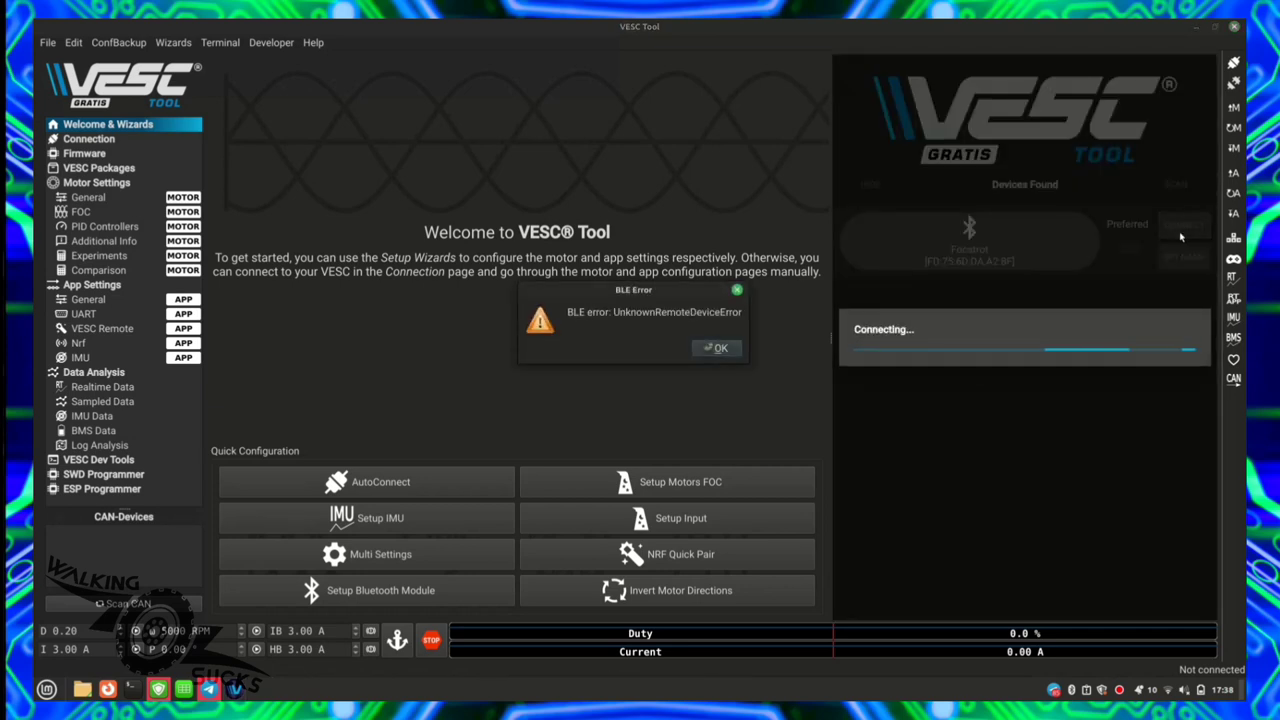
{"action": "left_click", "coordinate": [734, 351]}
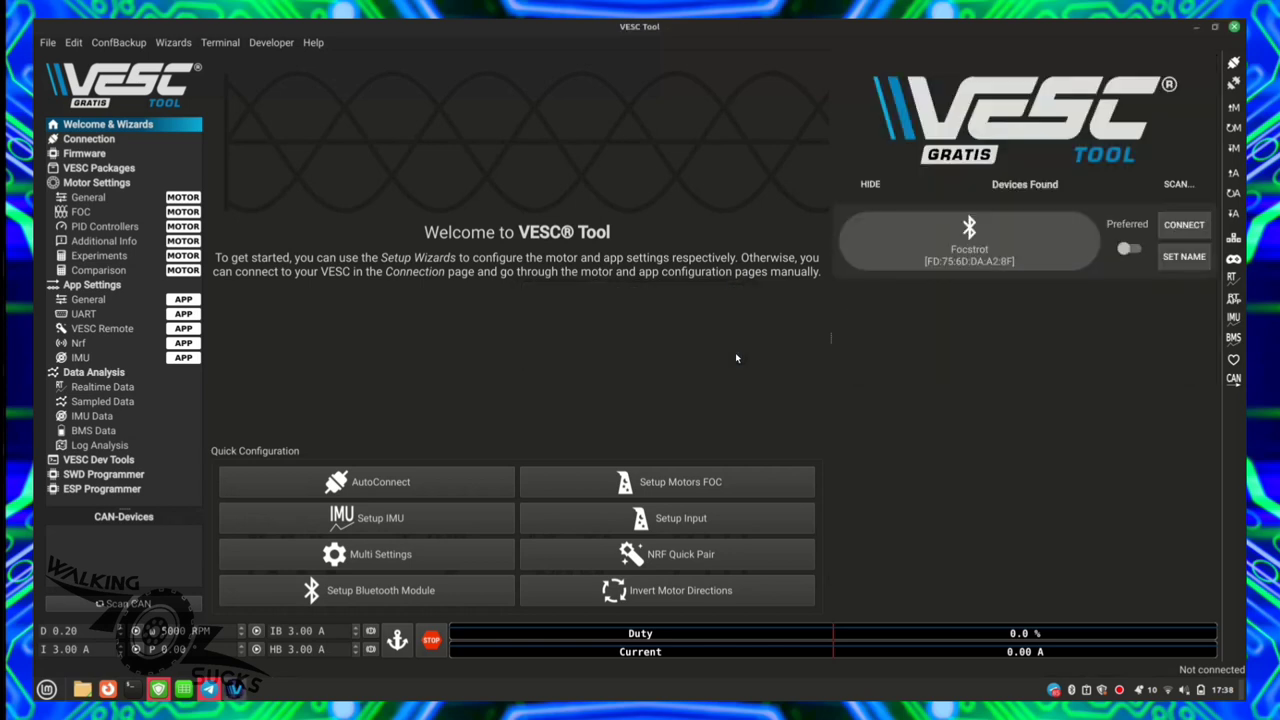
{"action": "left_click", "coordinate": [74, 140]}
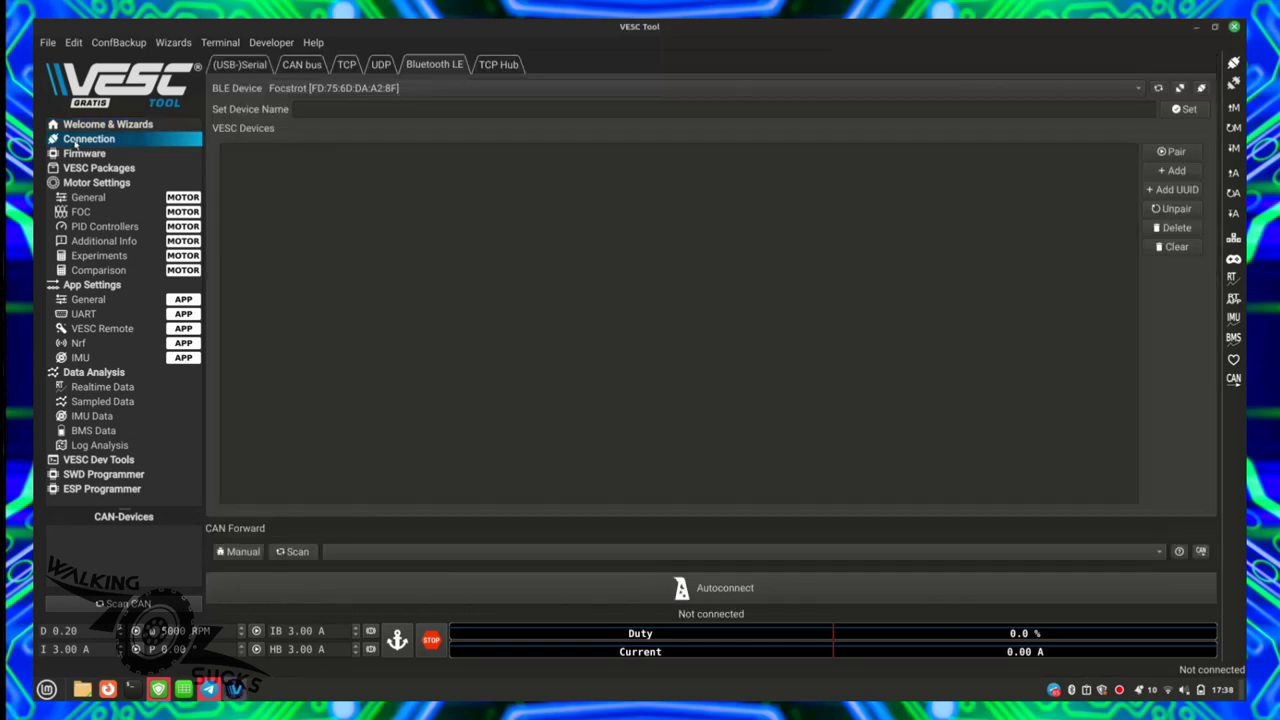
{"action": "left_click", "coordinate": [1201, 89]}
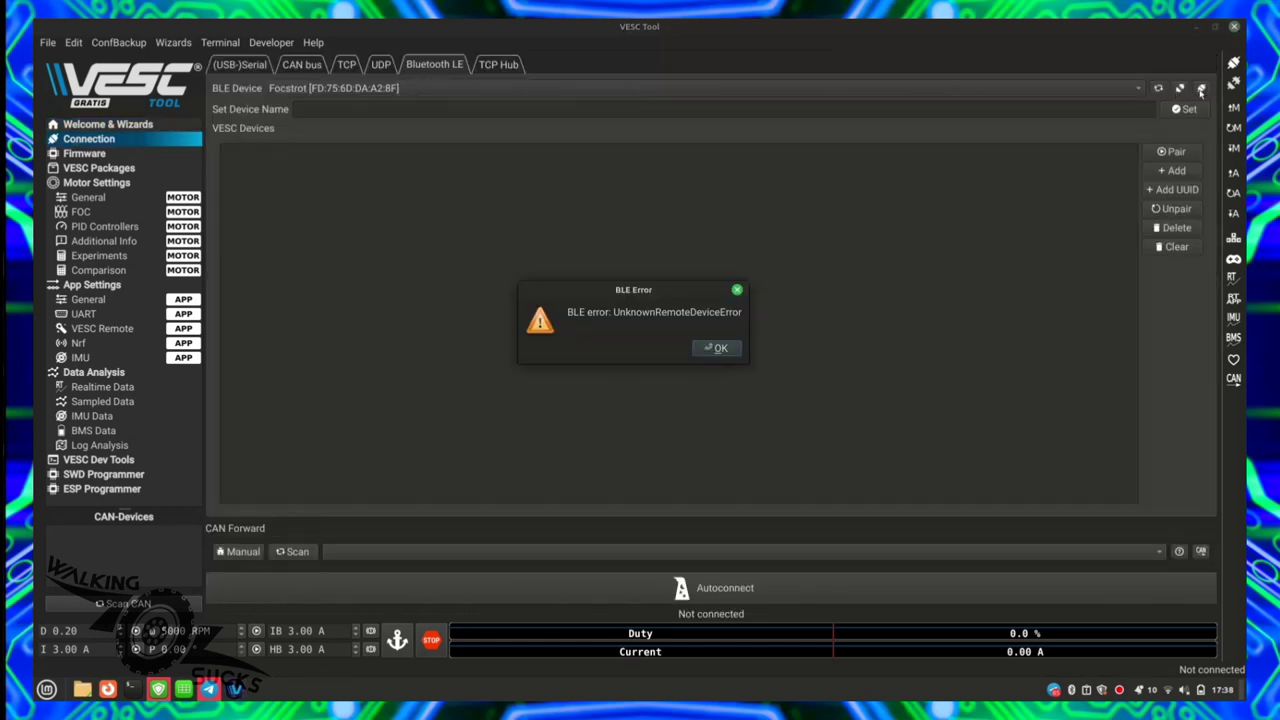
{"action": "left_click", "coordinate": [721, 348]}
{"action": "left_click", "coordinate": [1157, 88]}
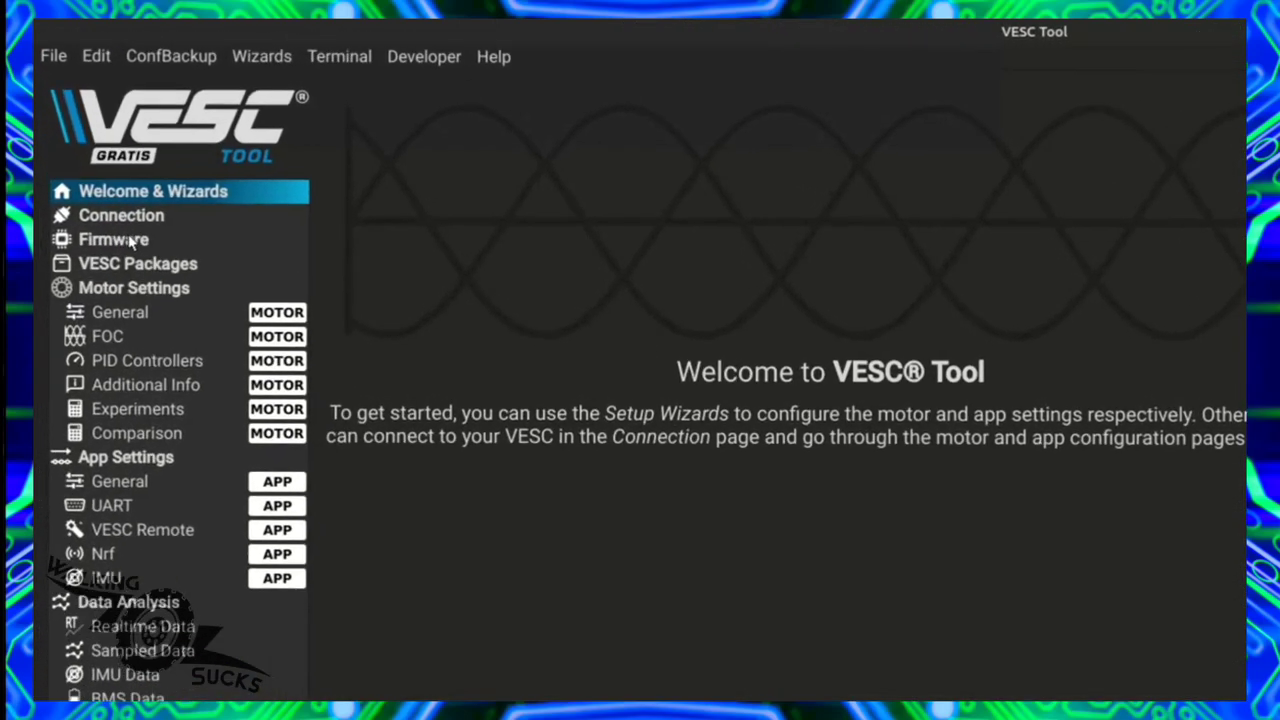
Lower the FOC Advanced Zero Vector Frequency from 30.0 kHz to 24 kHz.
{"action": "left_click", "coordinate": [97, 167]}
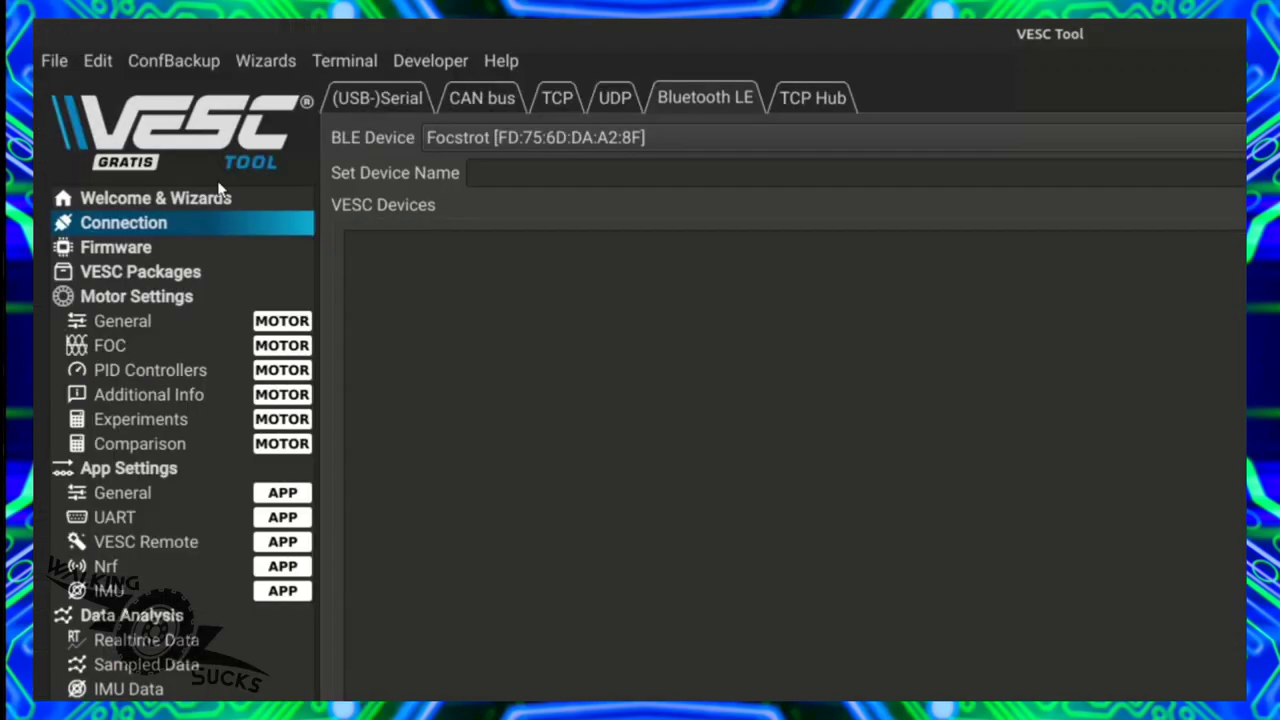
{"action": "left_click", "coordinate": [112, 358]}
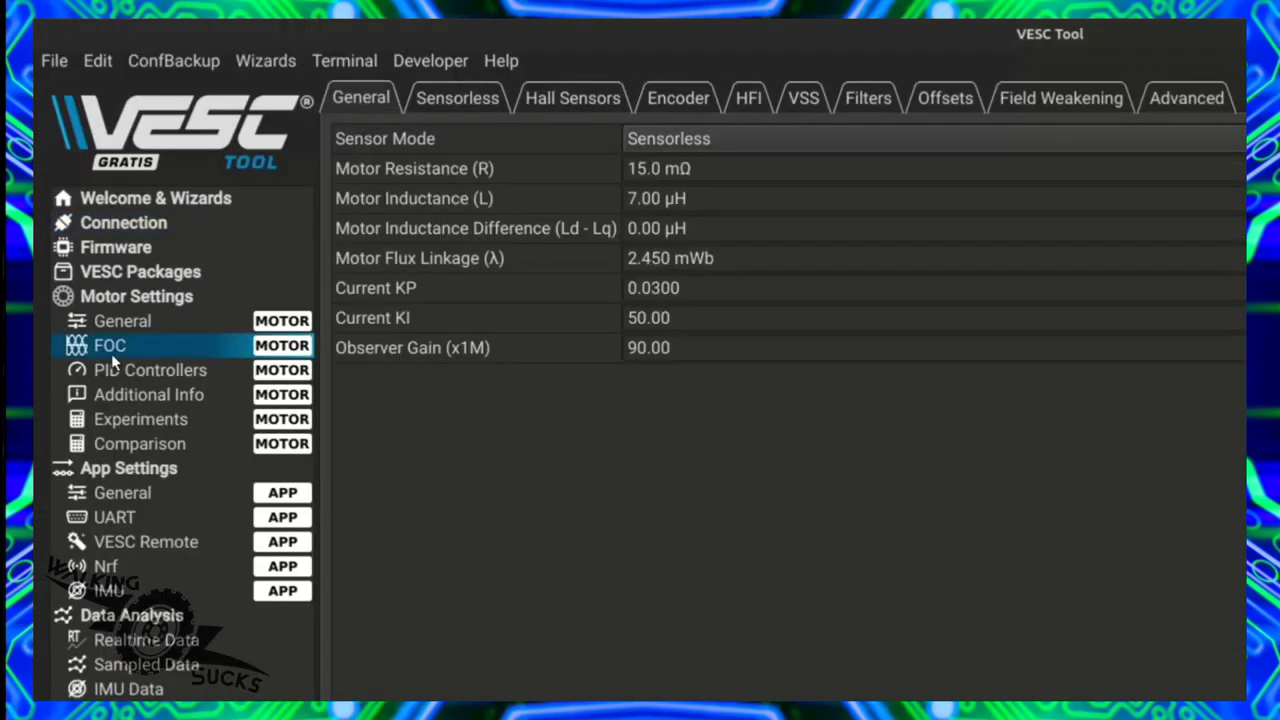
{"action": "left_click", "coordinate": [1183, 97]}
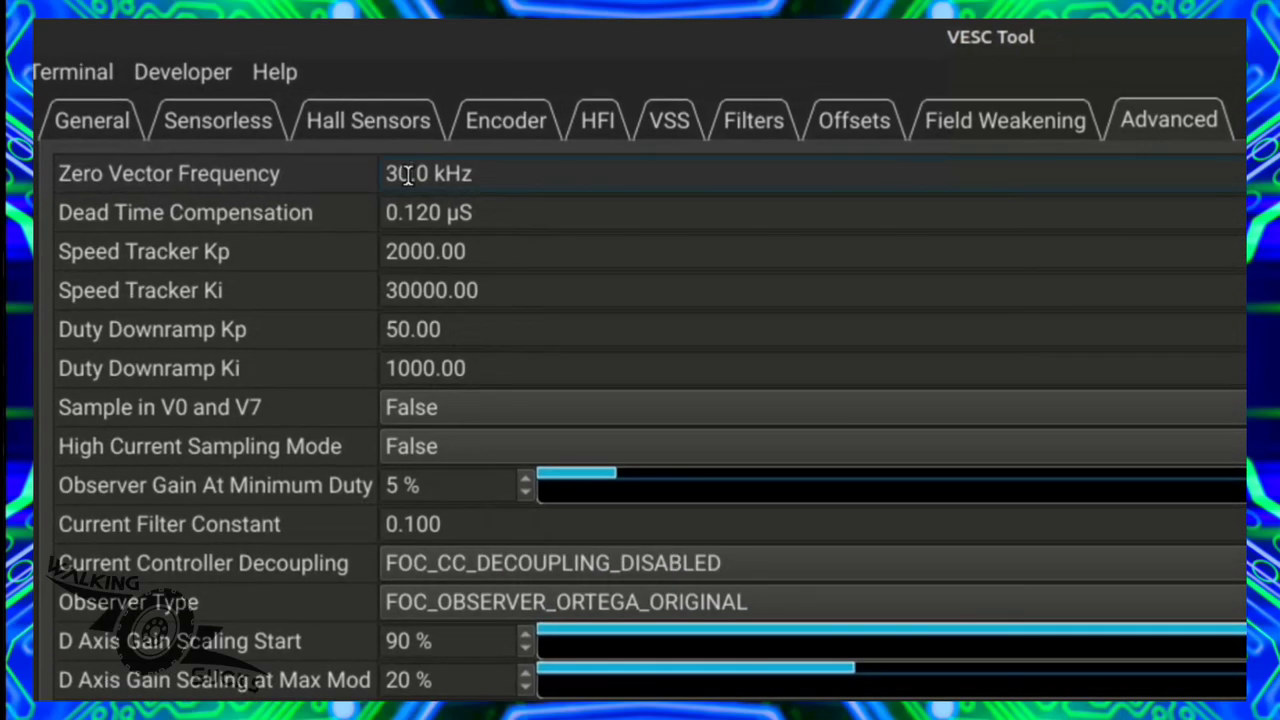
{"action": "left_click", "coordinate": [407, 175]}
{"action": "key", "text": "BackSpace"}
{"action": "key", "text": "BackSpace"}
{"action": "type", "text": "2"}
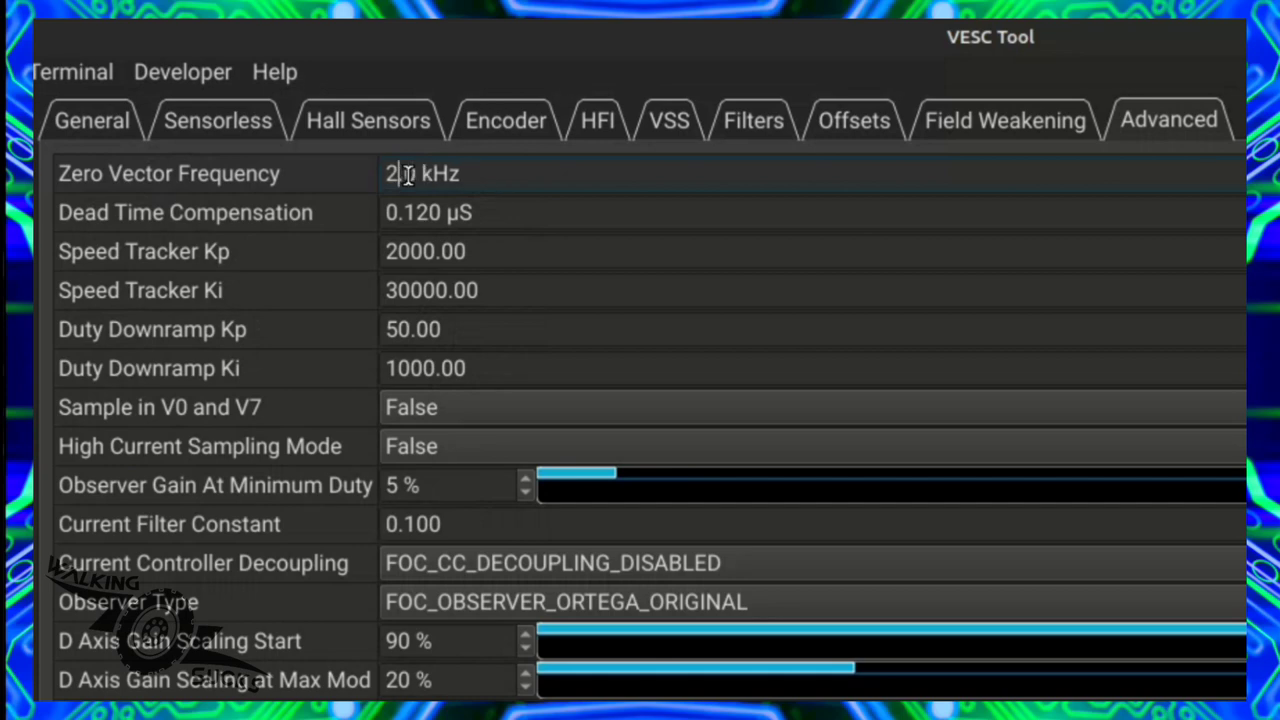
{"action": "type", "text": "4"}
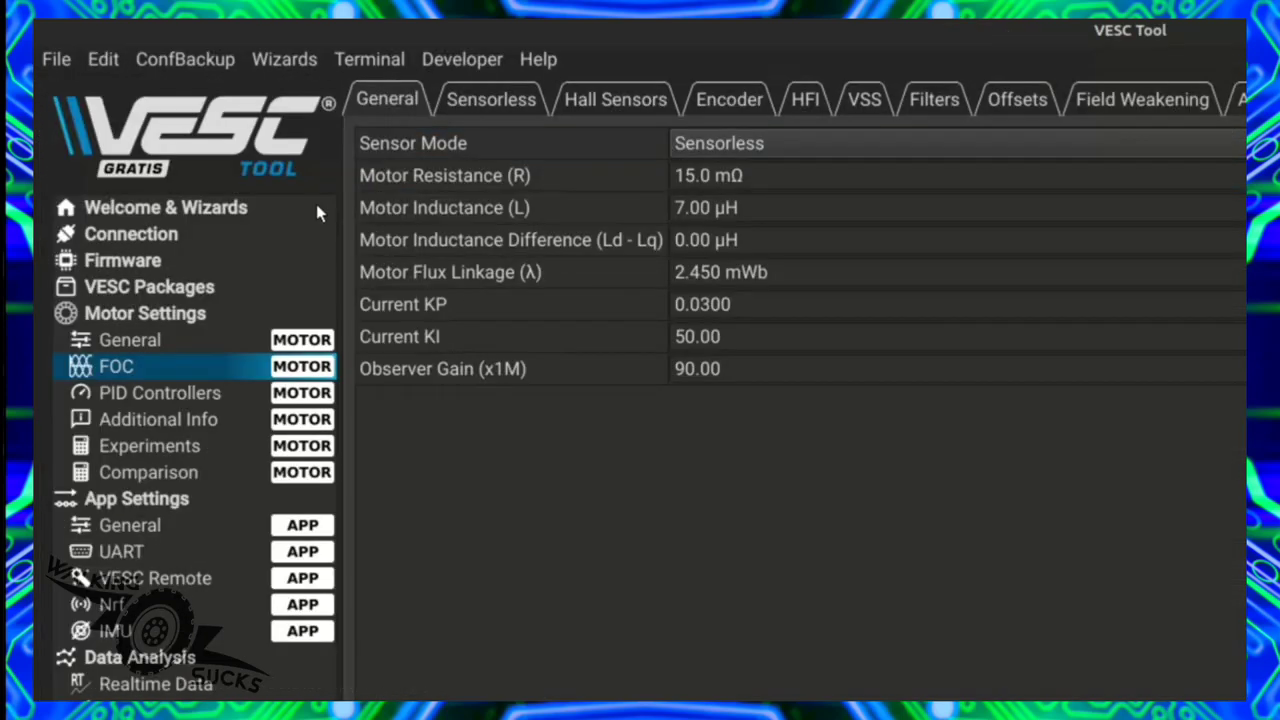
Start the FOC motor wizard keeping current settings, with EUC usage and a Large Outrunner motor.
{"action": "left_click", "coordinate": [251, 212]}
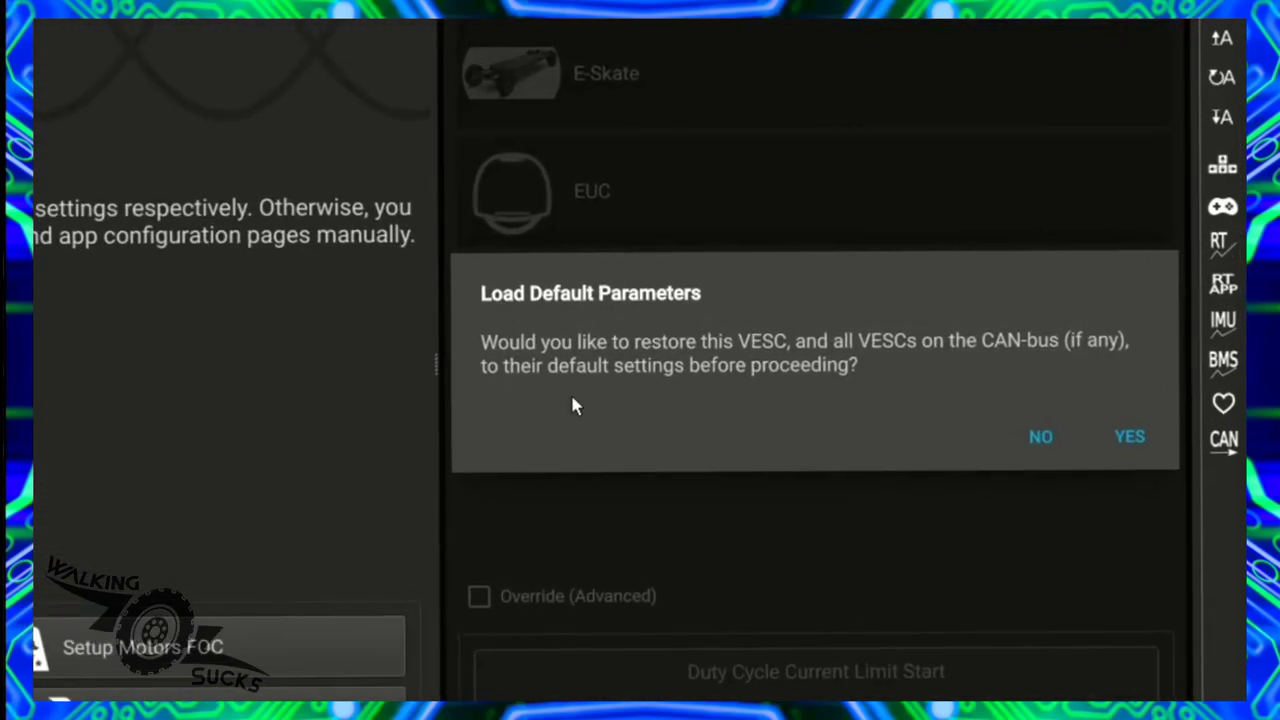
{"action": "left_click", "coordinate": [1023, 443]}
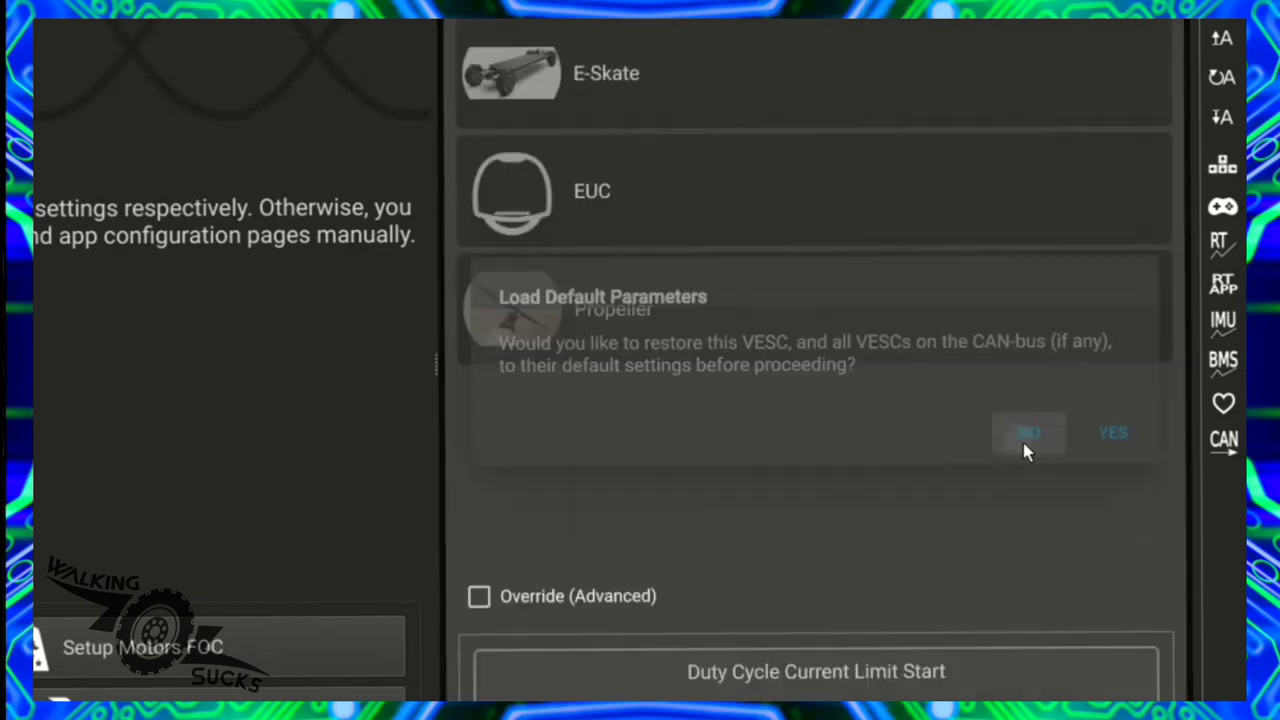
{"action": "left_click", "coordinate": [852, 201]}
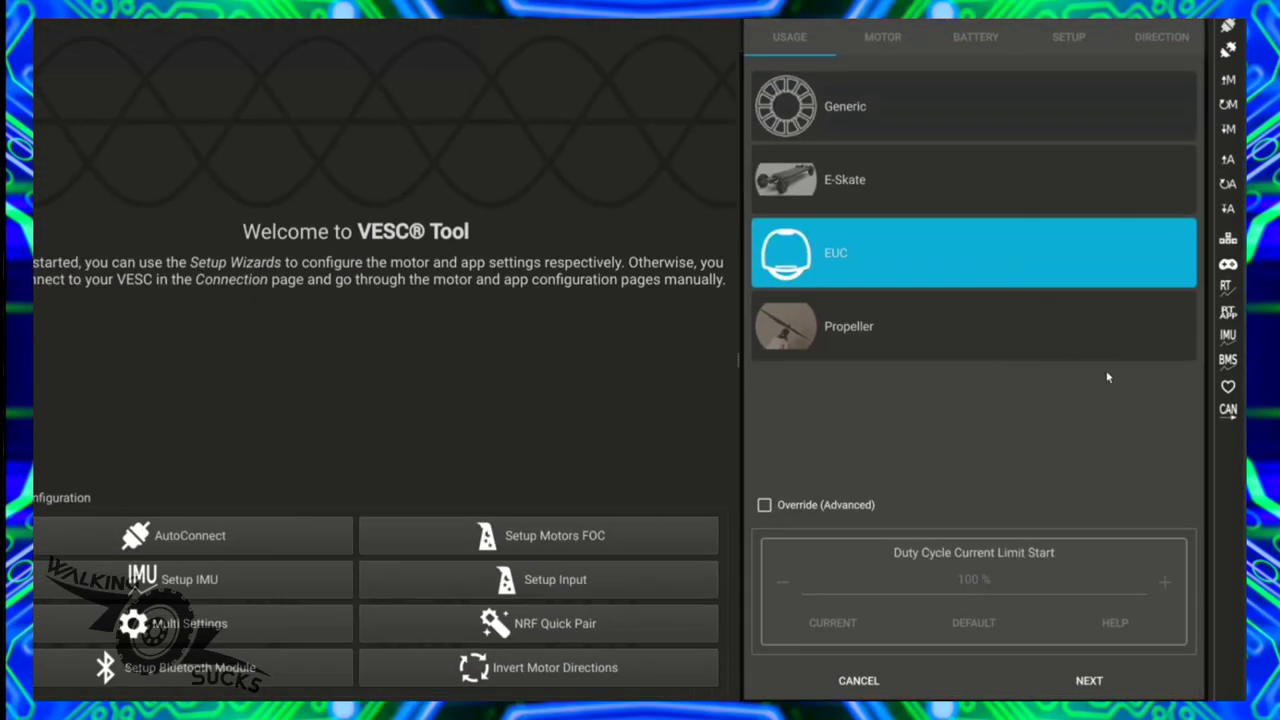
{"action": "left_click", "coordinate": [1098, 679]}
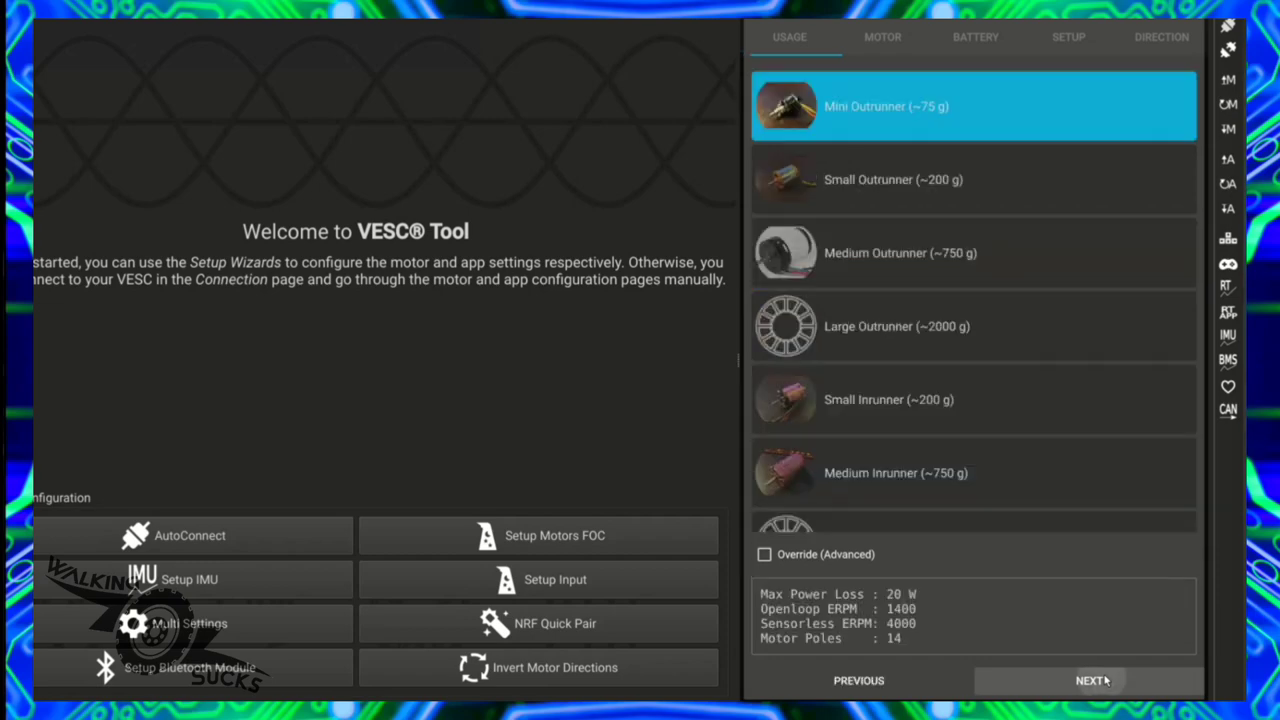
{"action": "left_click", "coordinate": [997, 338]}
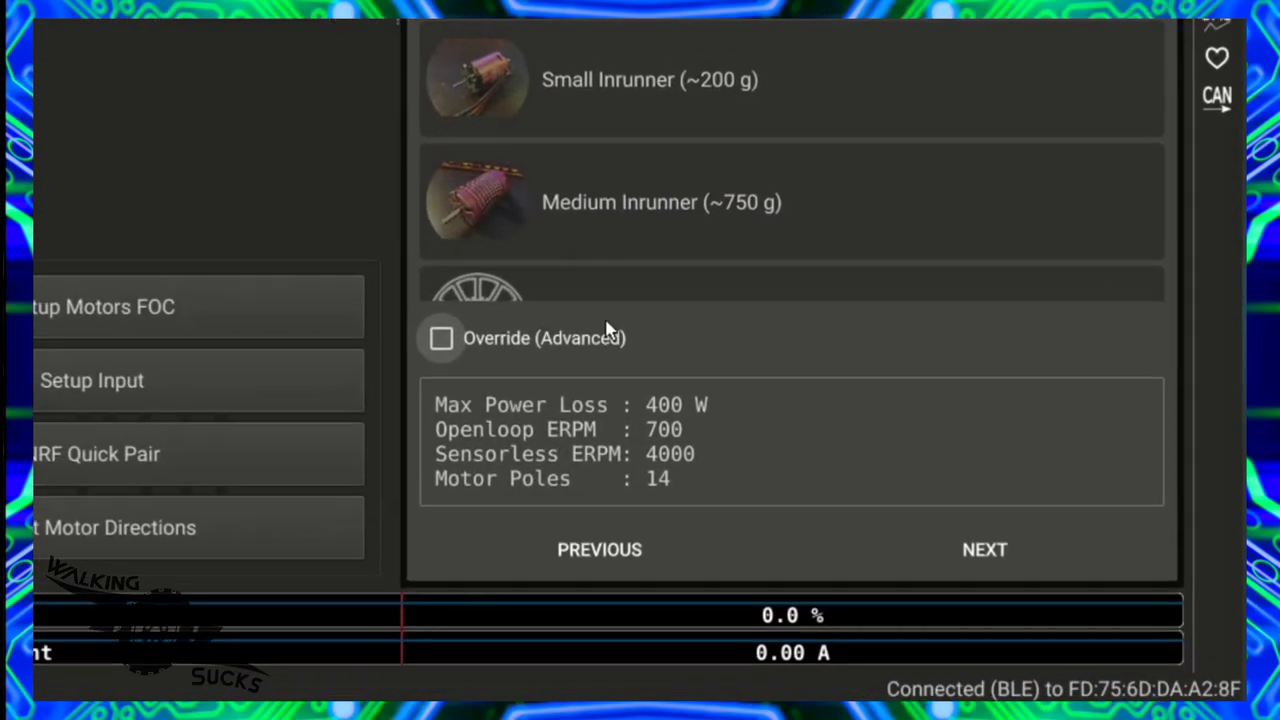
Override the motor parameters with 2000 sensorless ERPM and 30 motor poles, and confirm.
{"action": "left_click", "coordinate": [857, 554]}
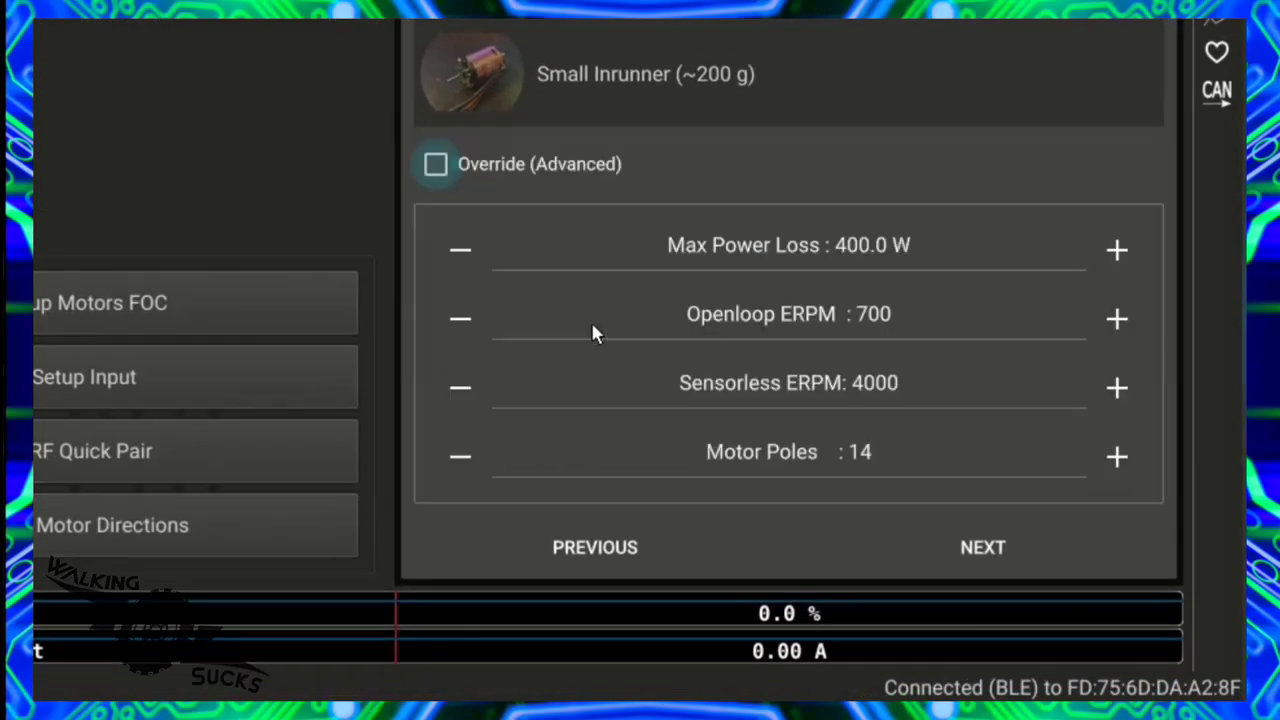
{"action": "left_click", "coordinate": [865, 388]}
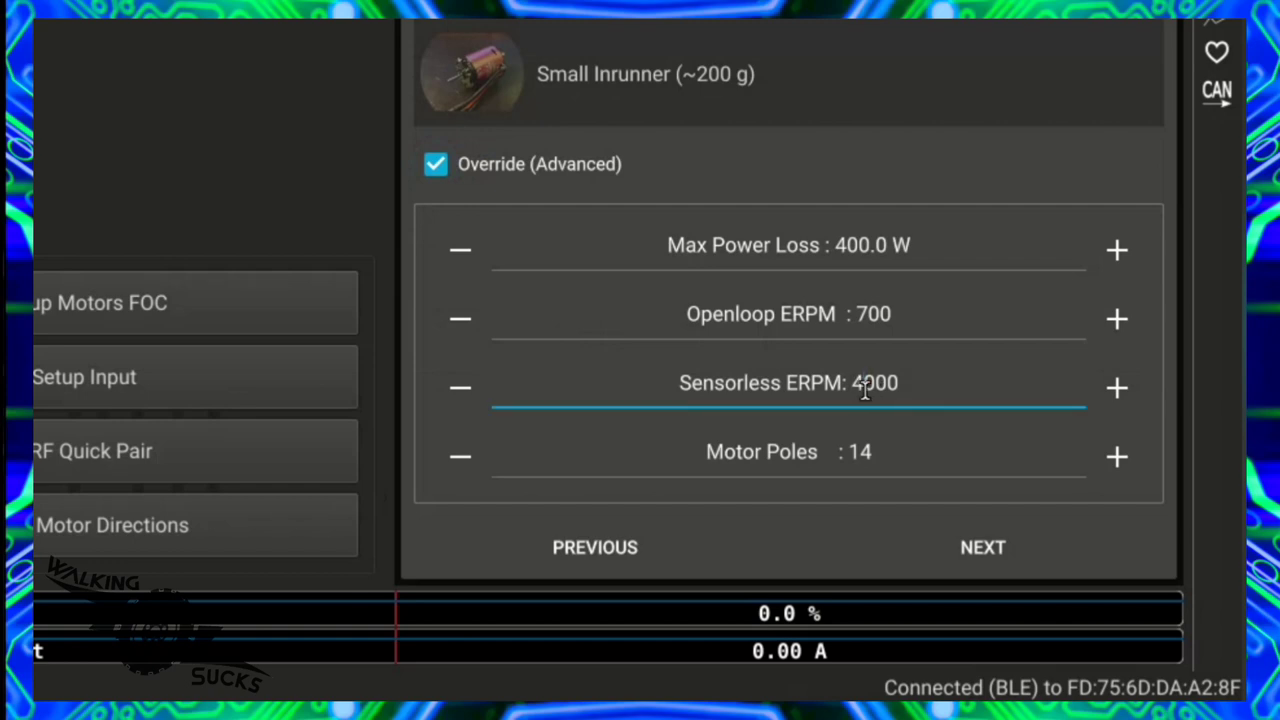
{"action": "key", "text": "BackSpace"}
{"action": "type", "text": "2"}
{"action": "left_click", "coordinate": [900, 445]}
{"action": "key", "text": "BackSpace"}
{"action": "key", "text": "BackSpace"}
{"action": "type", "text": "30"}
{"action": "left_click", "coordinate": [969, 558]}
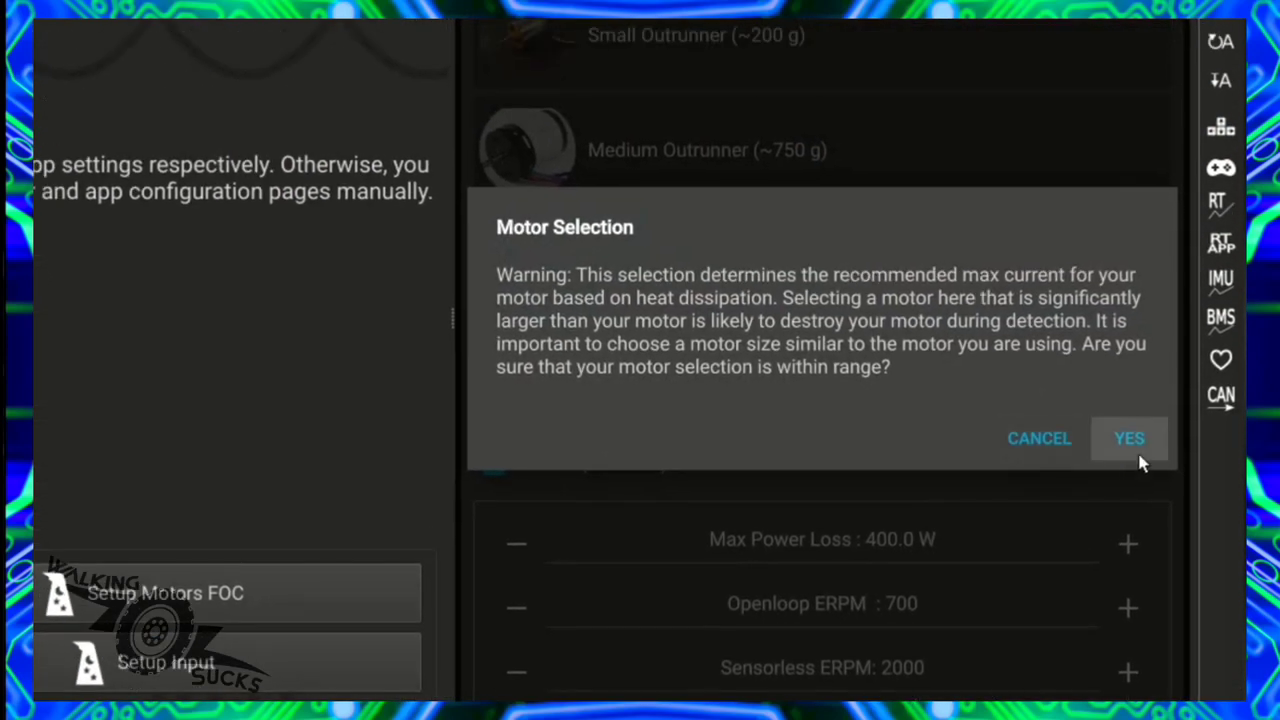
{"action": "left_click", "coordinate": [1138, 452]}
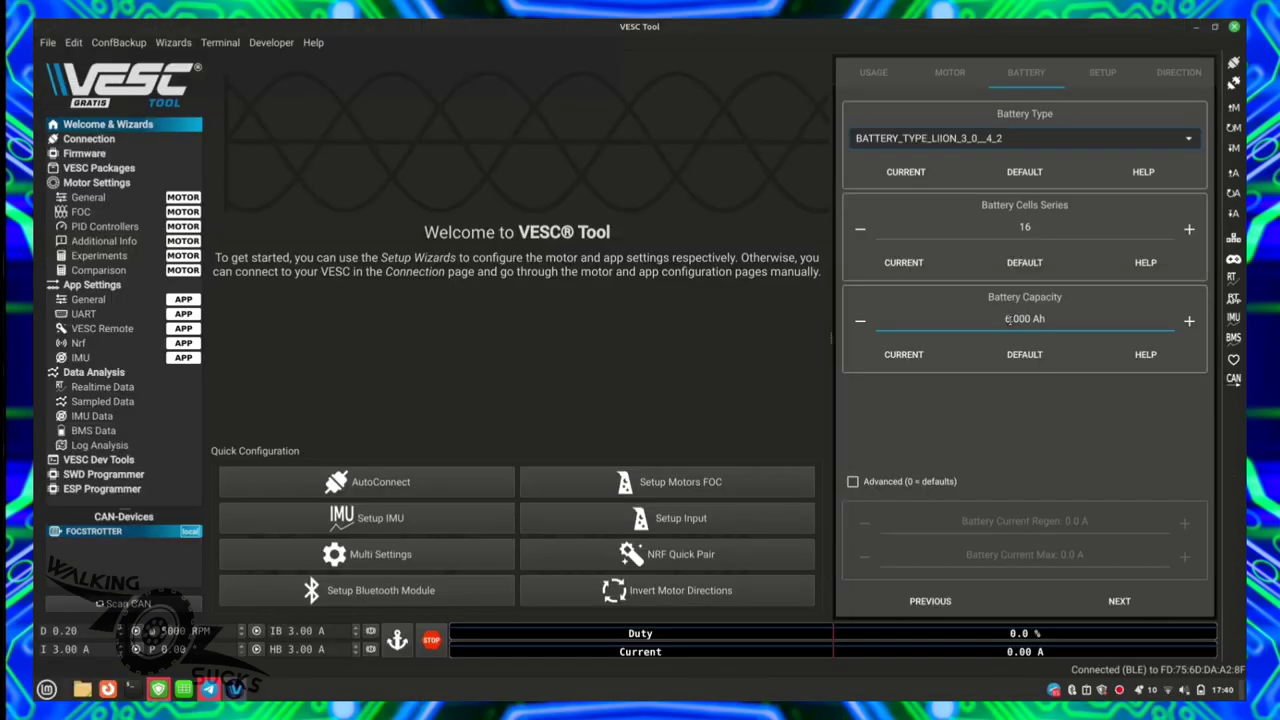
Set the battery capacity to 7.000 Ah and continue past the battery page.
{"action": "left_click", "coordinate": [772, 490]}
{"action": "type", "text": "7."}
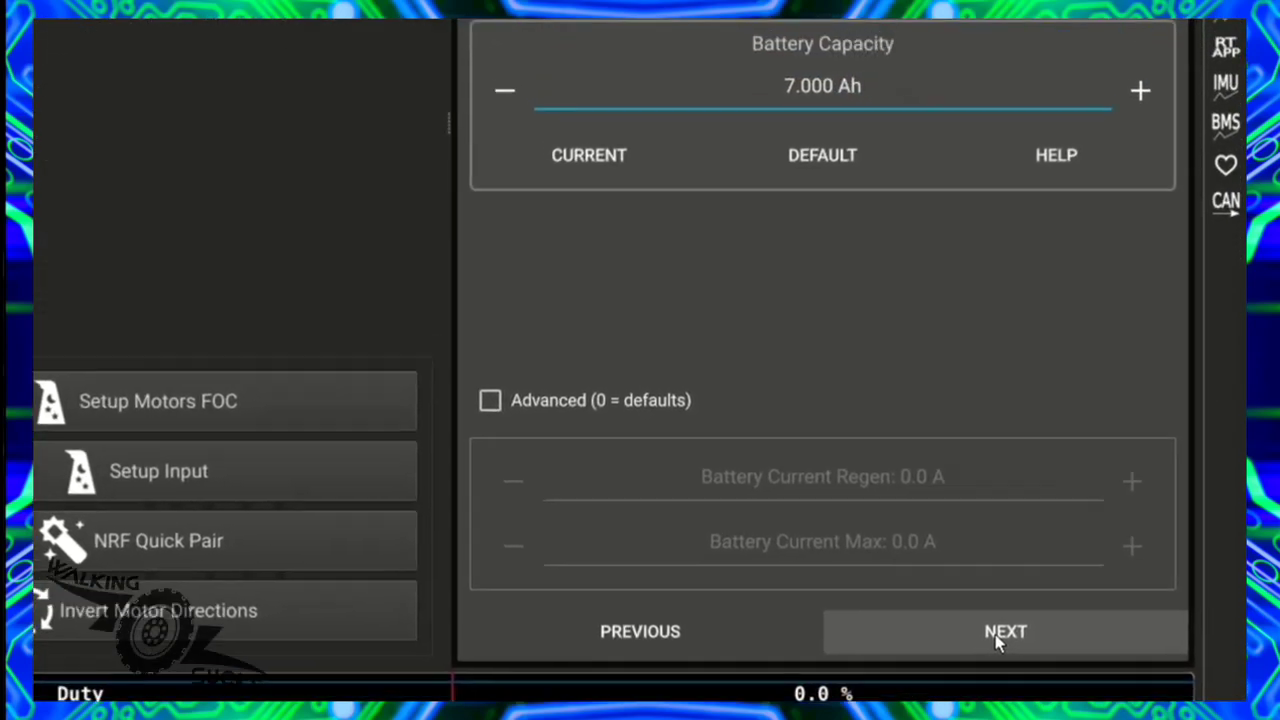
{"action": "left_click", "coordinate": [995, 634]}
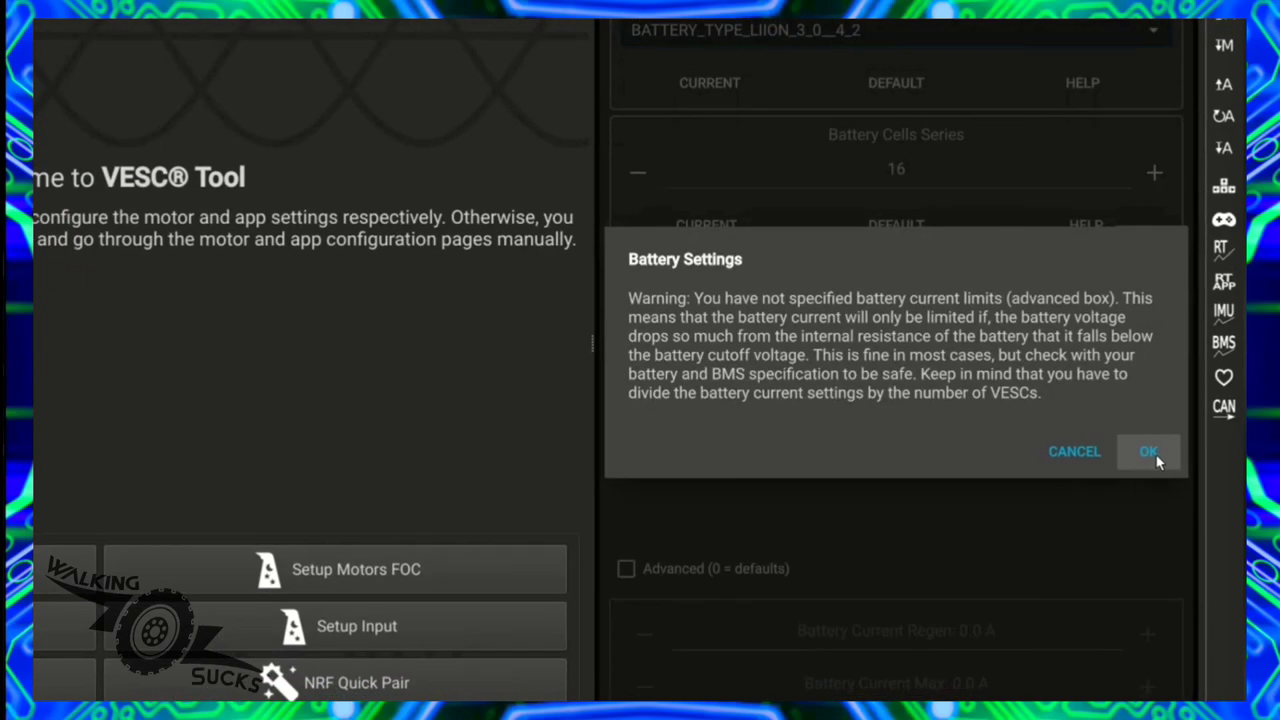
Accept the current-limit warning and set direct drive with a 280 mm wheel diameter.
{"action": "left_click", "coordinate": [1148, 452]}
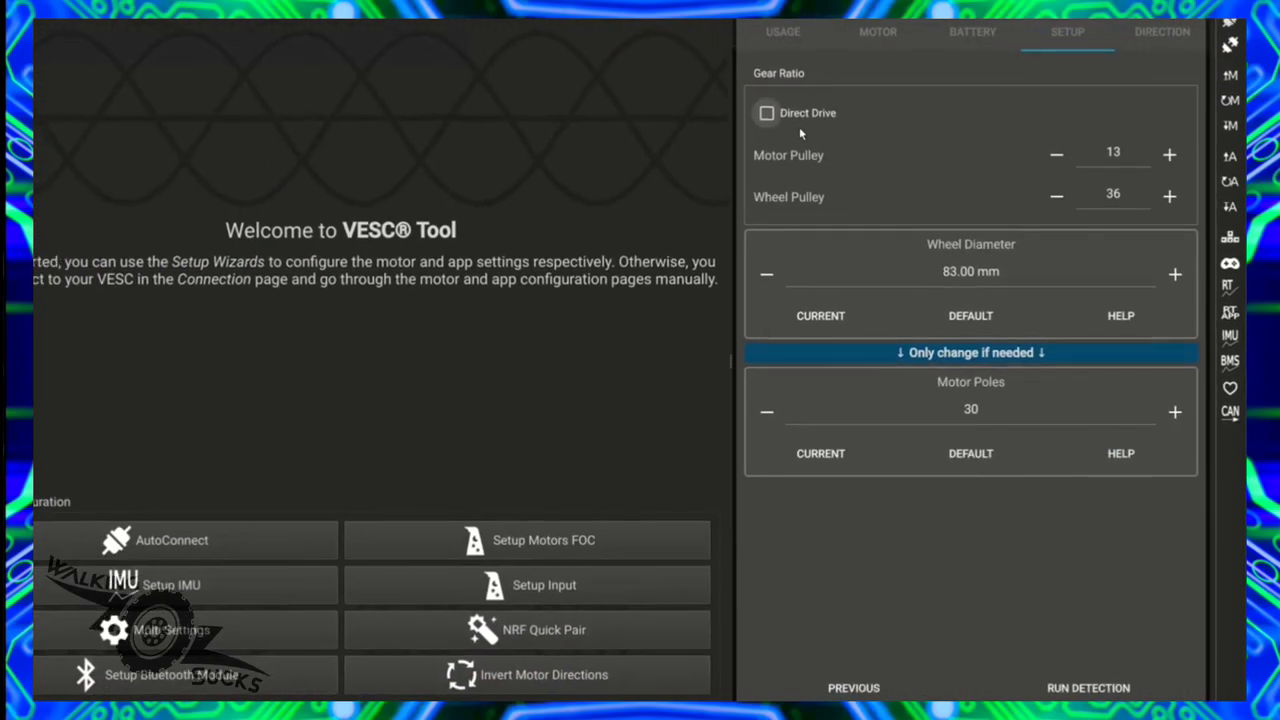
{"action": "left_click", "coordinate": [767, 113]}
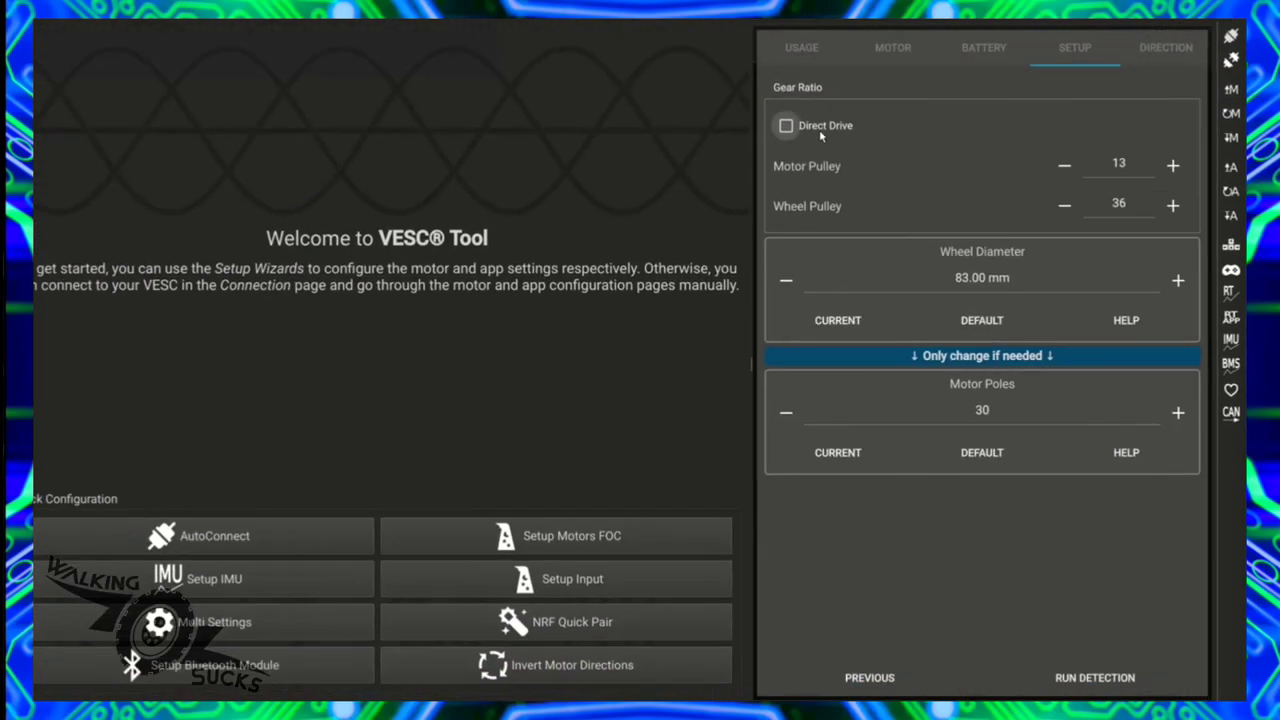
{"action": "left_click", "coordinate": [953, 271]}
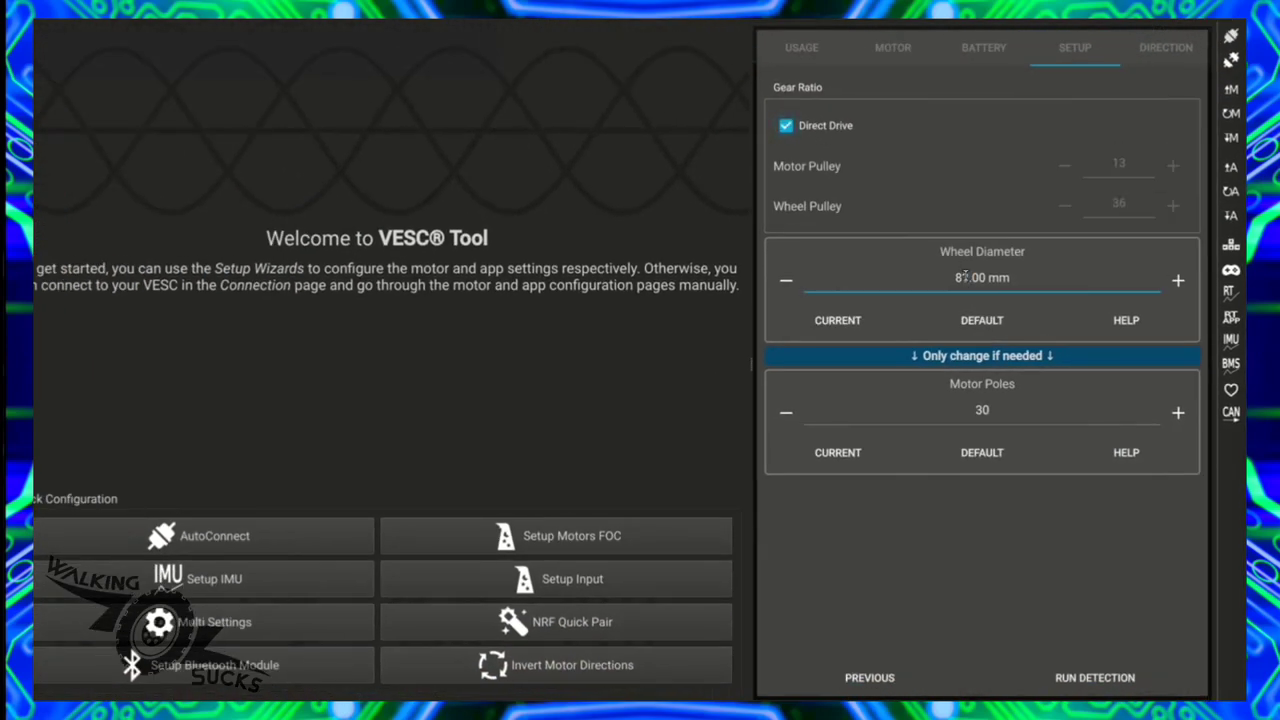
{"action": "key", "text": "Delete"}
{"action": "key", "text": "Delete"}
{"action": "type", "text": "24"}
{"action": "key", "text": "BackSpace"}
{"action": "type", "text": "80"}
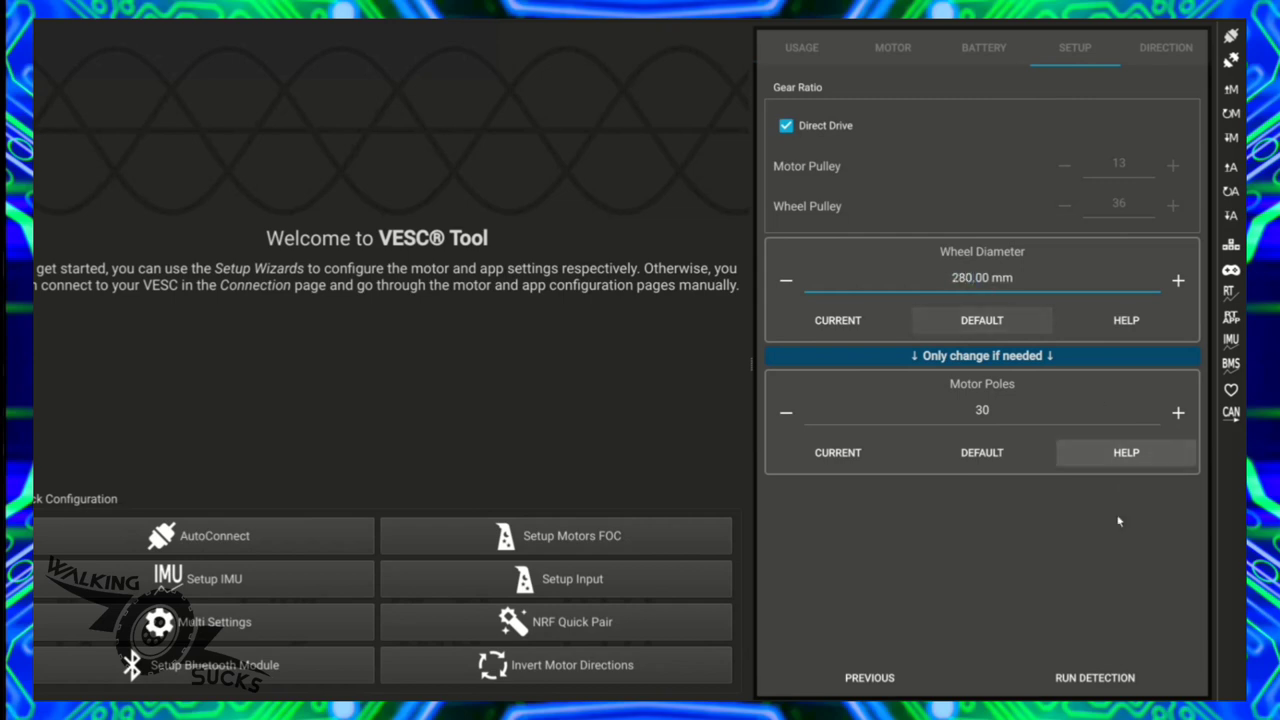
Run motor detection on this board only, with CAN detection unticked.
{"action": "left_click", "coordinate": [1095, 677]}
{"action": "left_click", "coordinate": [938, 376]}
{"action": "left_click", "coordinate": [1172, 430]}
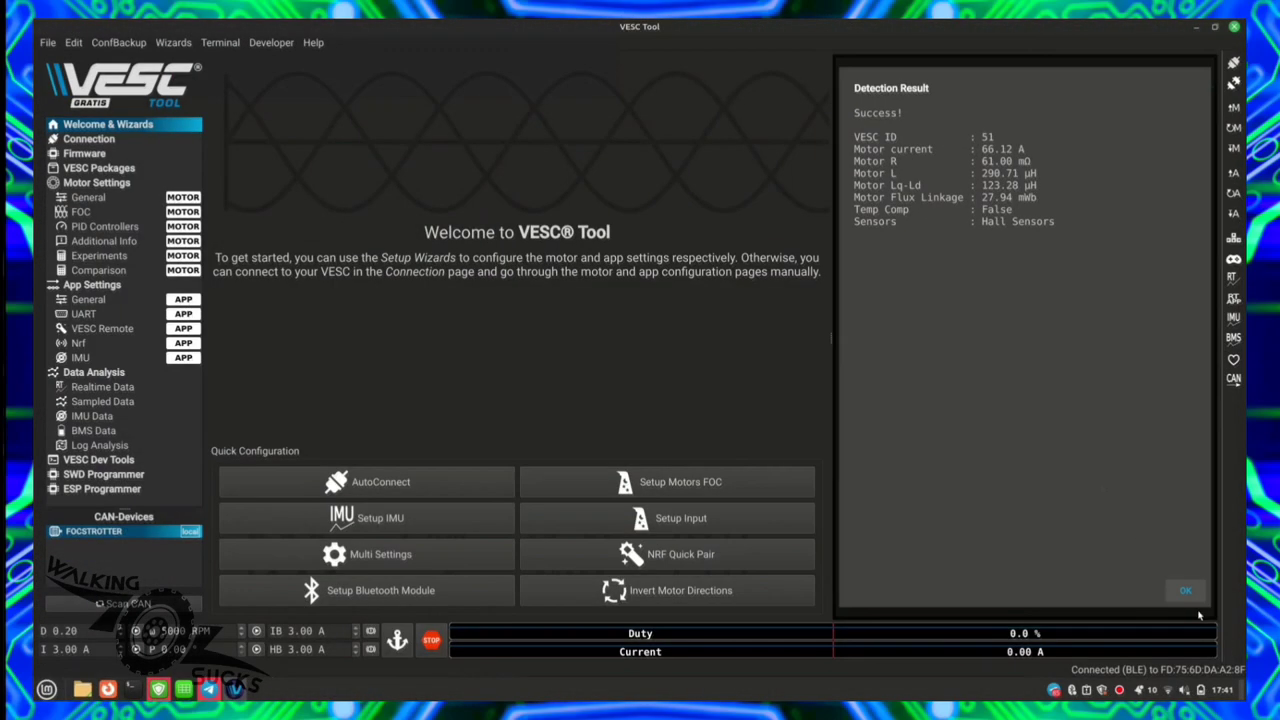
Accept the detection results, test the motor spinning forward, and finish the wizard.
{"action": "left_click", "coordinate": [1194, 592]}
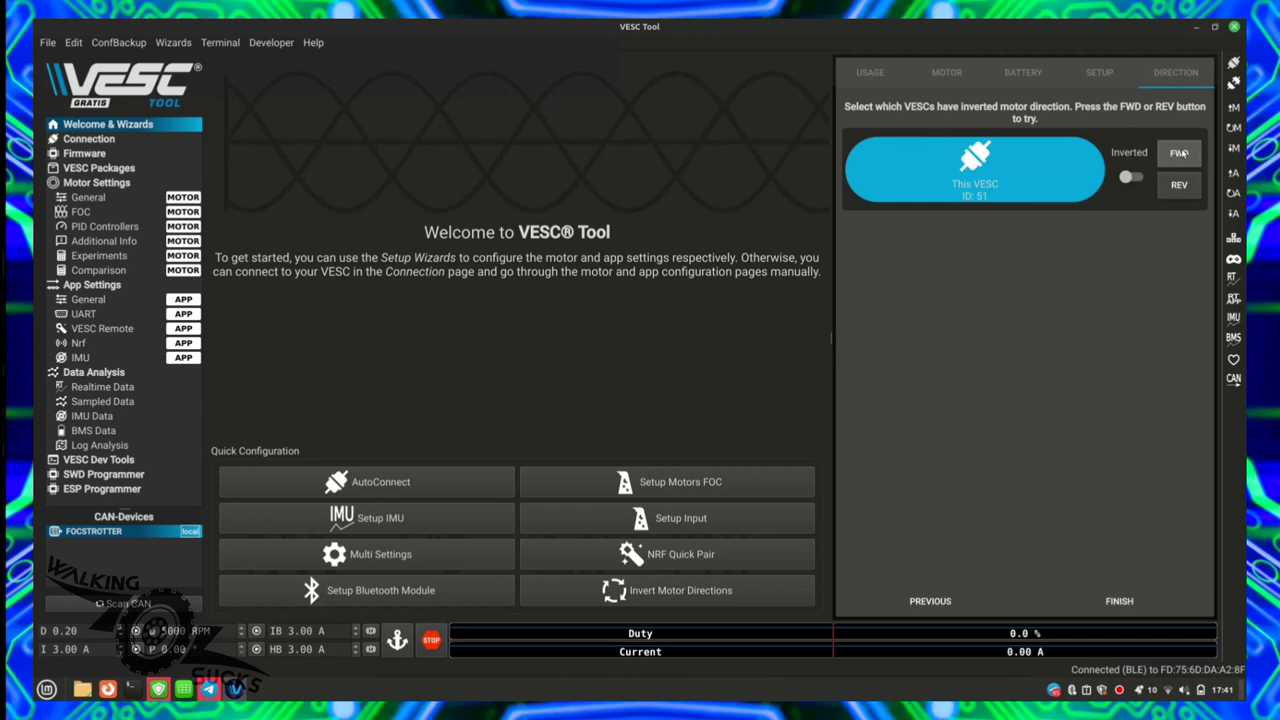
{"action": "left_click", "coordinate": [1180, 153]}
{"action": "left_click", "coordinate": [1118, 601]}
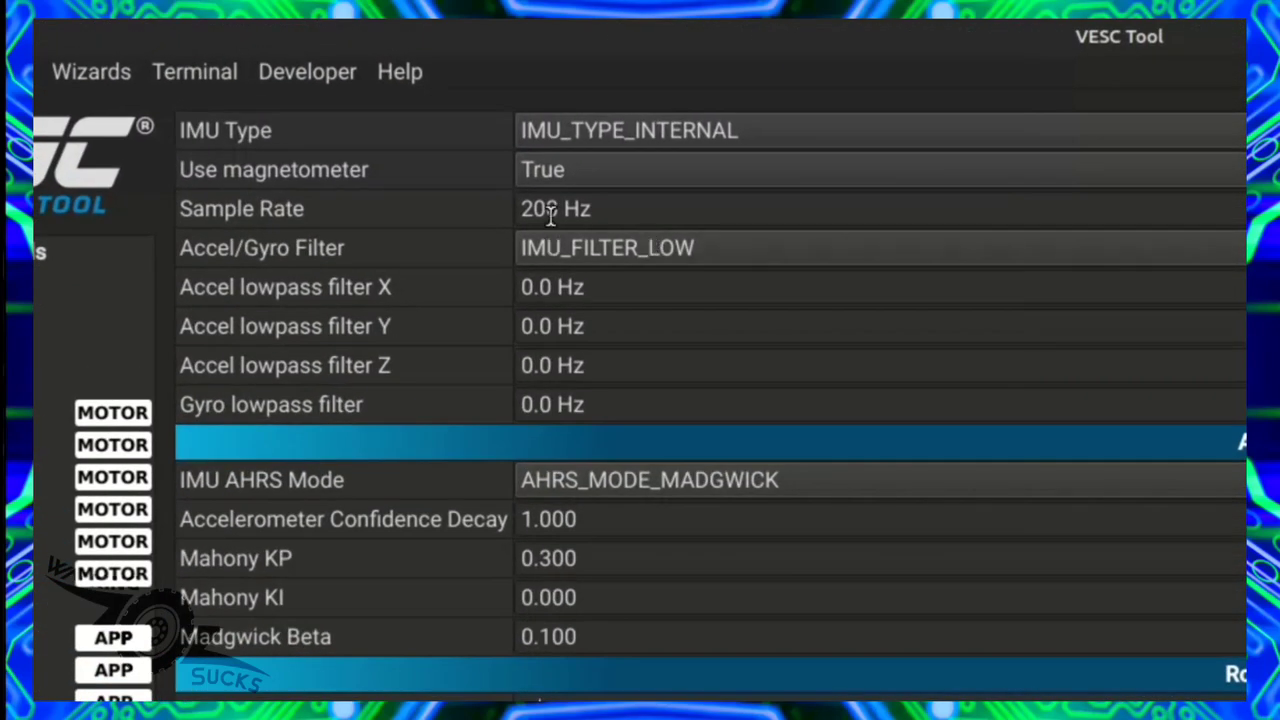
Set the IMU sample rate to 832 Hz, filter to IMU_FILTER_MEDIUM, and Z lowpass to 1 Hz.
{"action": "left_click", "coordinate": [557, 209]}
{"action": "key", "text": "BackSpace"}
{"action": "key", "text": "BackSpace"}
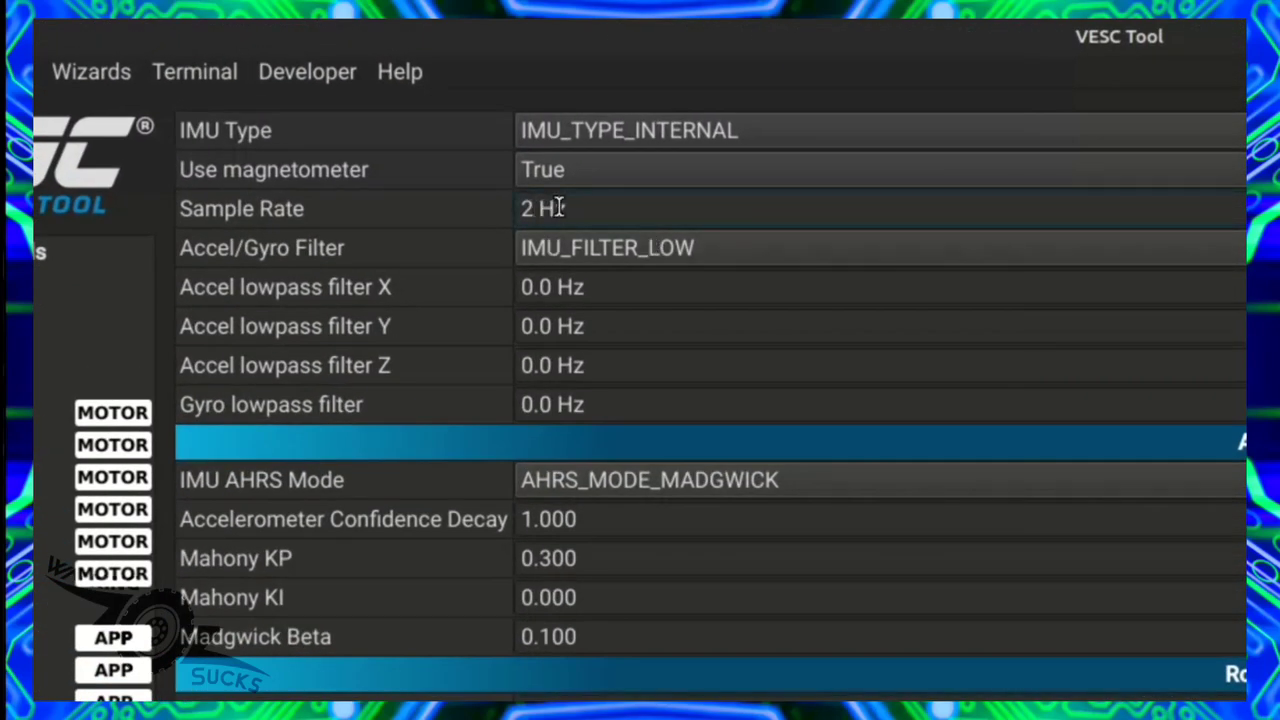
{"action": "key", "text": "BackSpace"}
{"action": "type", "text": "832"}
{"action": "left_click", "coordinate": [589, 252]}
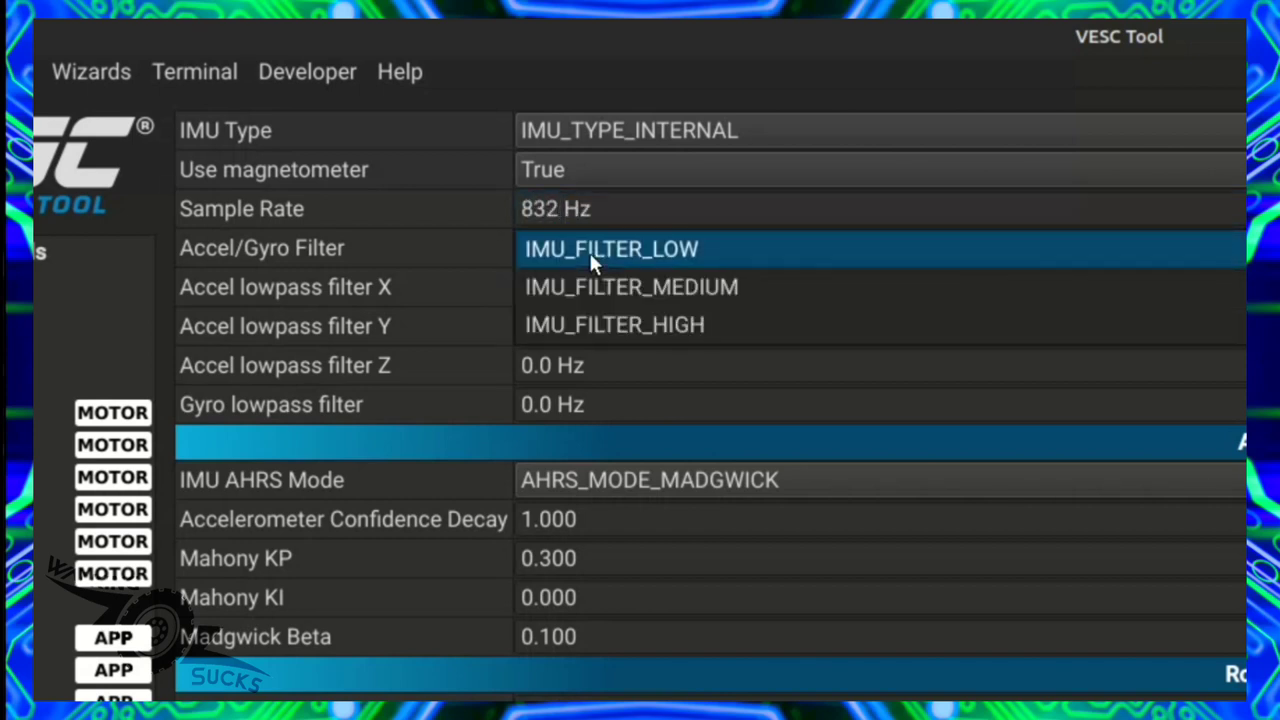
{"action": "left_click", "coordinate": [590, 286]}
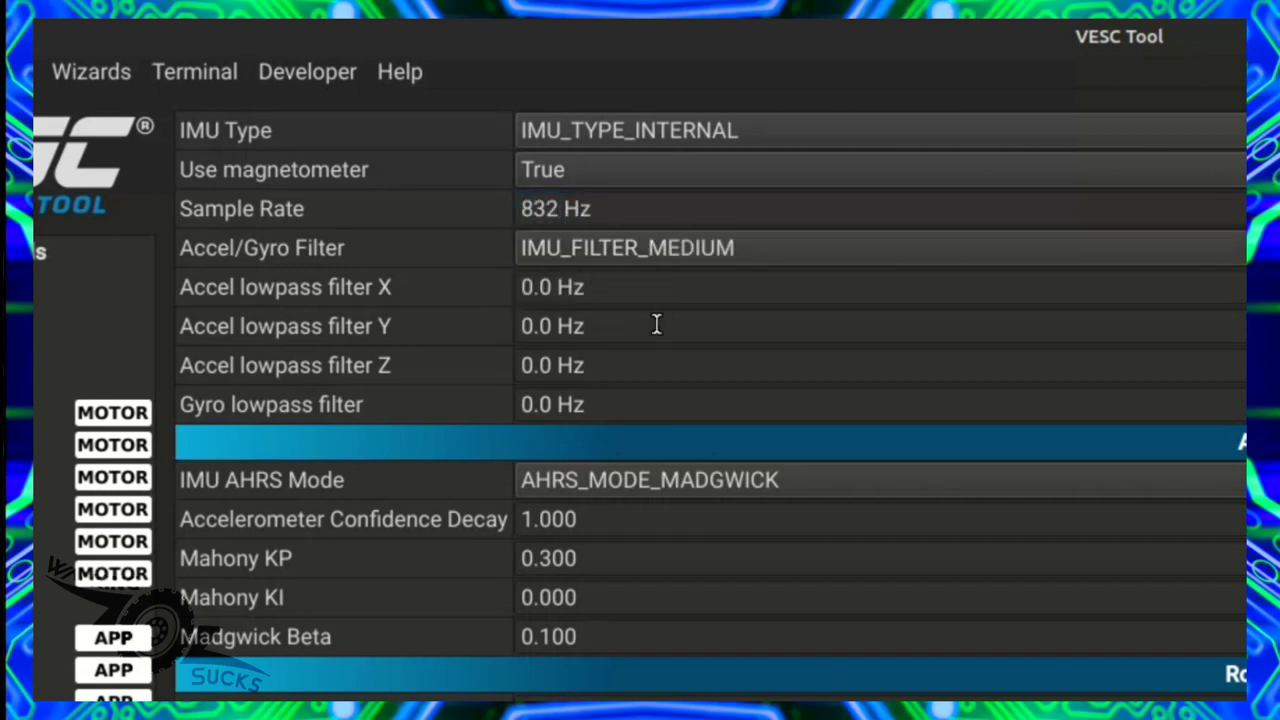
{"action": "left_click", "coordinate": [535, 370]}
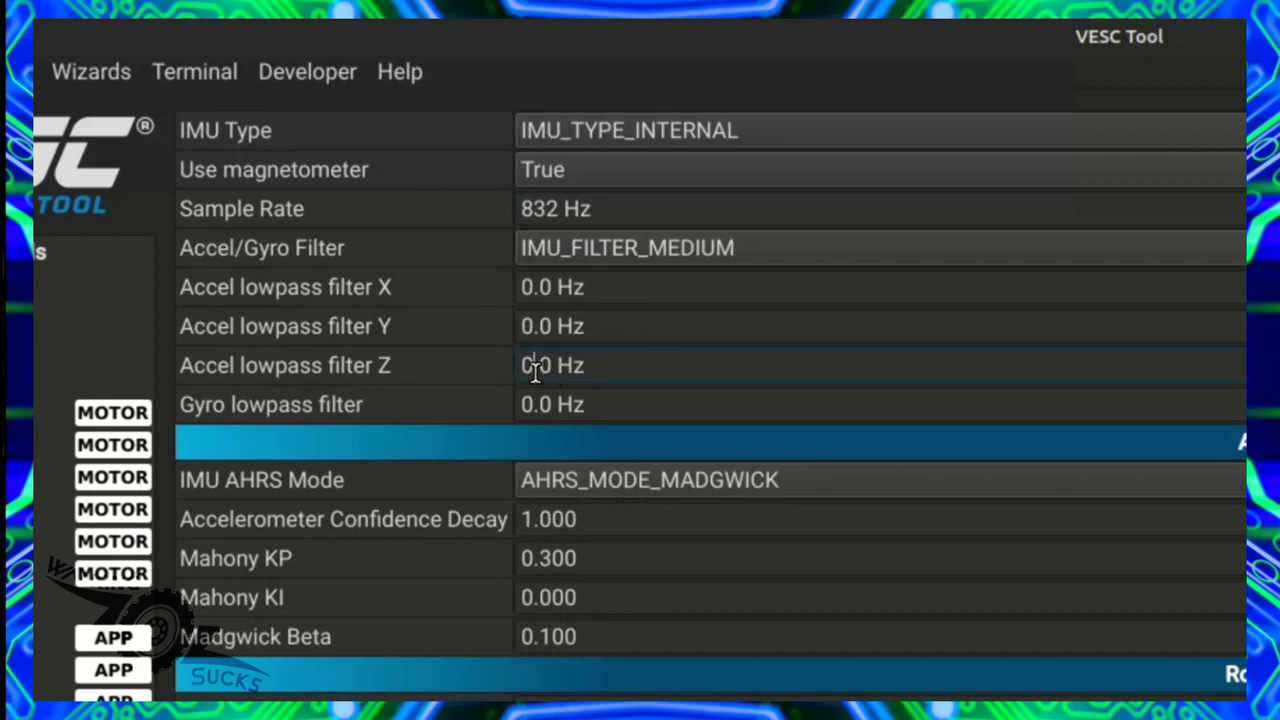
{"action": "key", "text": "BackSpace"}
{"action": "type", "text": "1"}
Set accelerometer confidence decay to 0.02 and Mahony KP to 2.
{"action": "left_click", "coordinate": [577, 519]}
{"action": "key", "text": "BackSpace"}
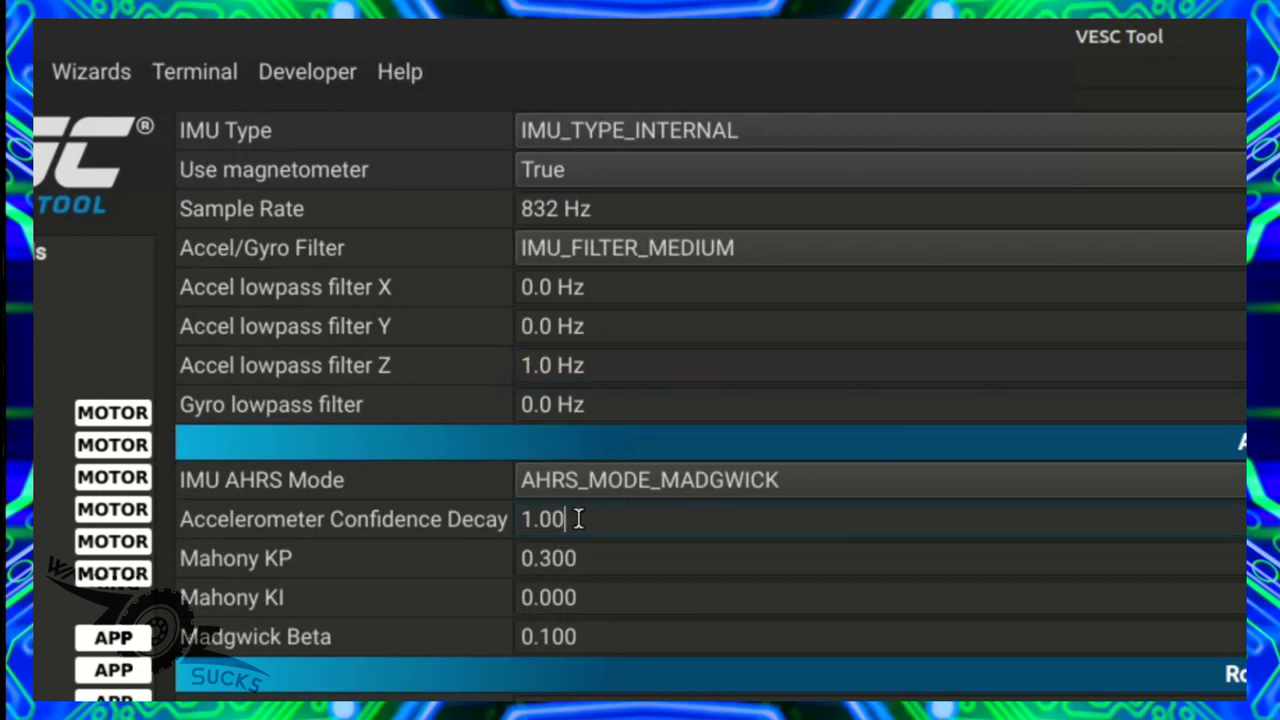
{"action": "key", "text": "BackSpace"}
{"action": "type", "text": "2"}
{"action": "left_click", "coordinate": [533, 519]}
{"action": "key", "text": "BackSpace"}
{"action": "left_click", "coordinate": [595, 555]}
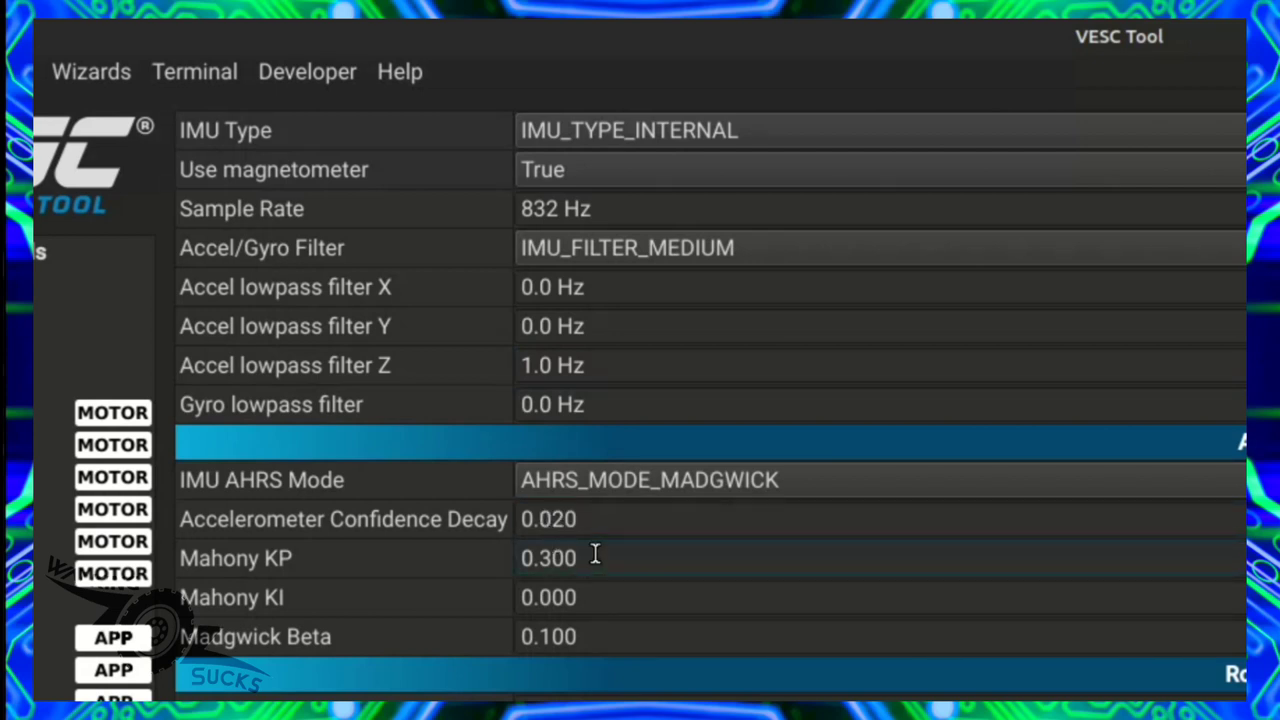
{"action": "key", "text": "BackSpace"}
{"action": "key", "text": "BackSpace"}
{"action": "key", "text": "BackSpace"}
{"action": "key", "text": "BackSpace"}
{"action": "key", "text": "BackSpace"}
{"action": "type", "text": "2"}
Choose Mahony AHRS with Madgwick Beta 0 and 90° yaw, then write the app config.
{"action": "left_click", "coordinate": [687, 485]}
{"action": "left_click", "coordinate": [685, 523]}
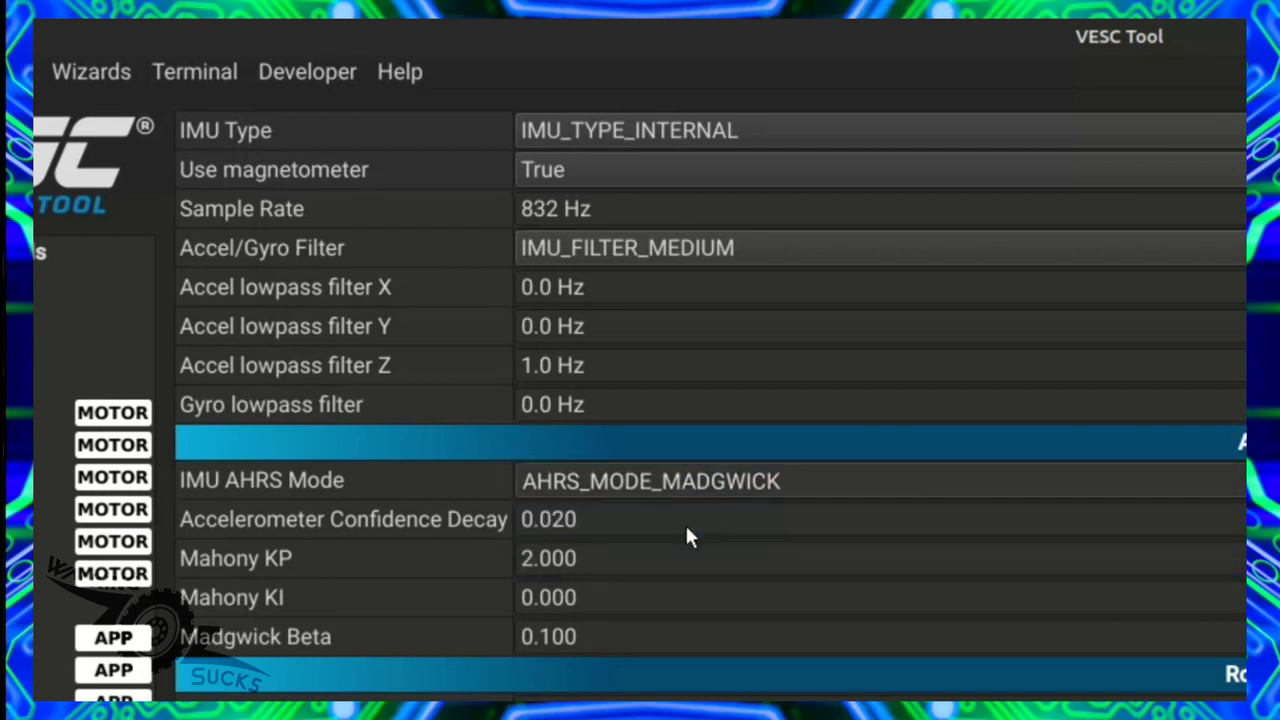
{"action": "left_click", "coordinate": [618, 634]}
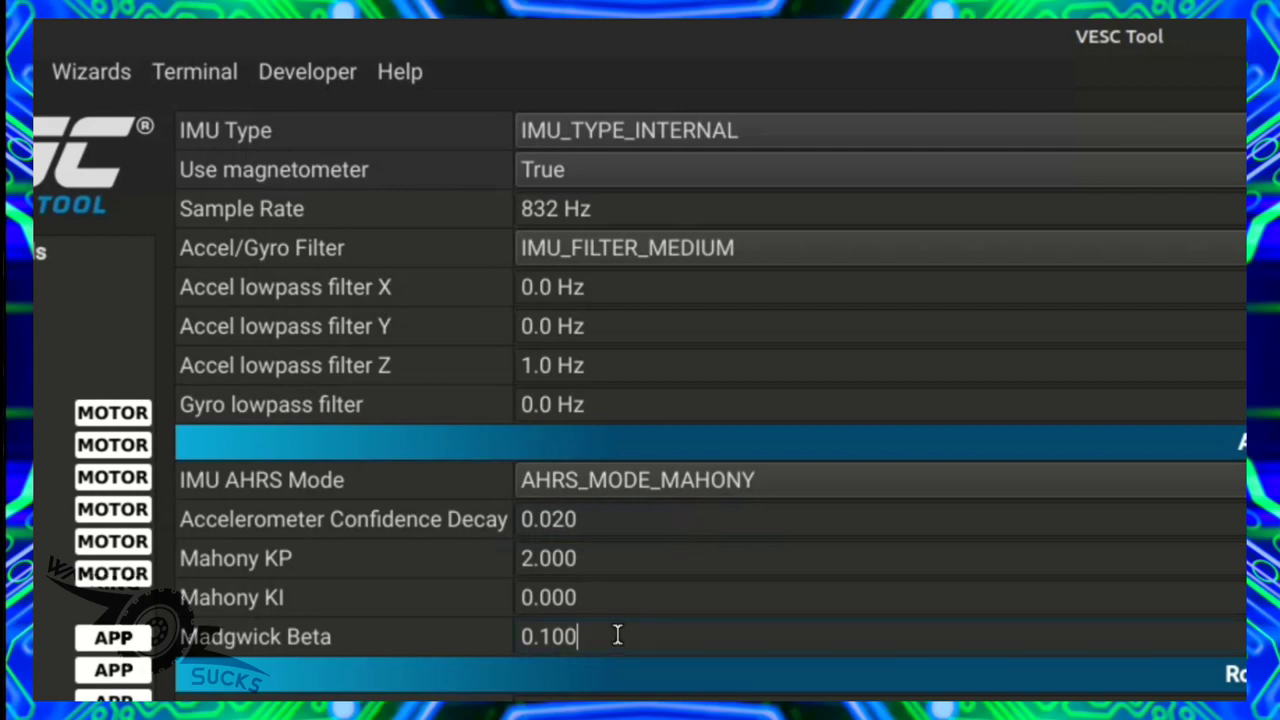
{"action": "key", "text": "BackSpace"}
{"action": "key", "text": "BackSpace"}
{"action": "key", "text": "BackSpace"}
{"action": "type", "text": "0"}
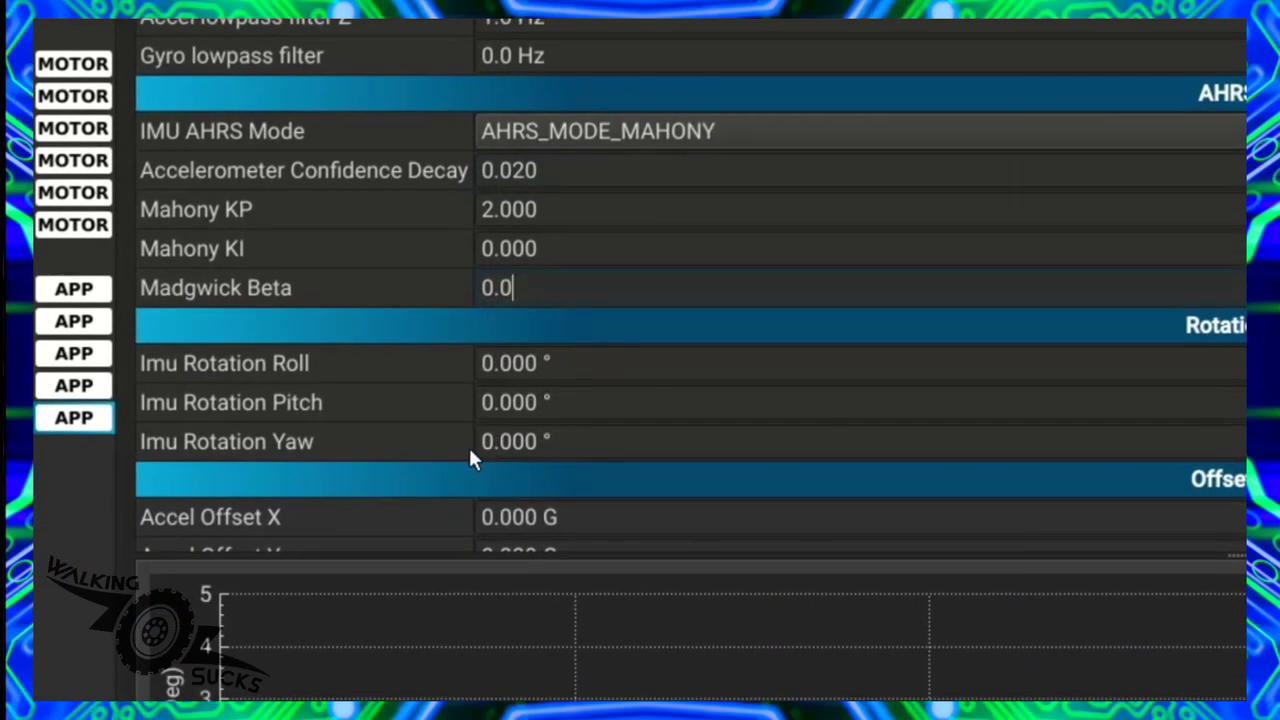
{"action": "left_click", "coordinate": [480, 441]}
{"action": "type", "text": "9"}
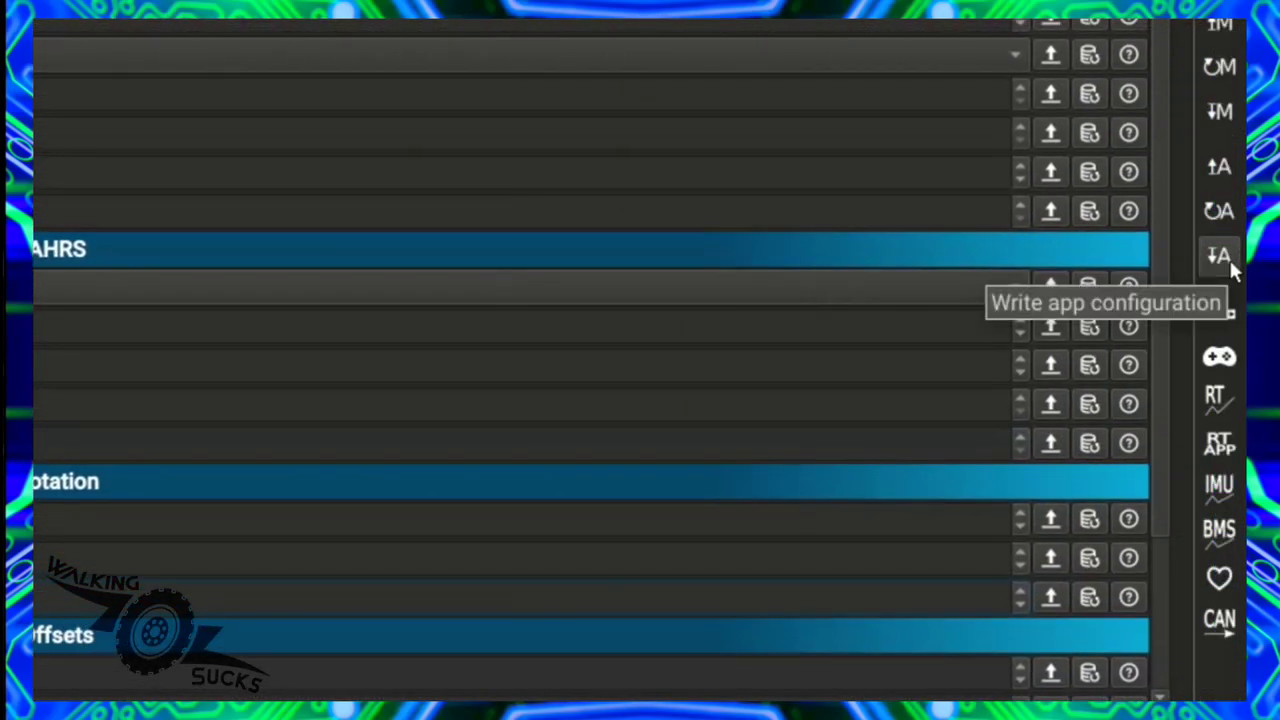
{"action": "left_click", "coordinate": [1231, 266]}
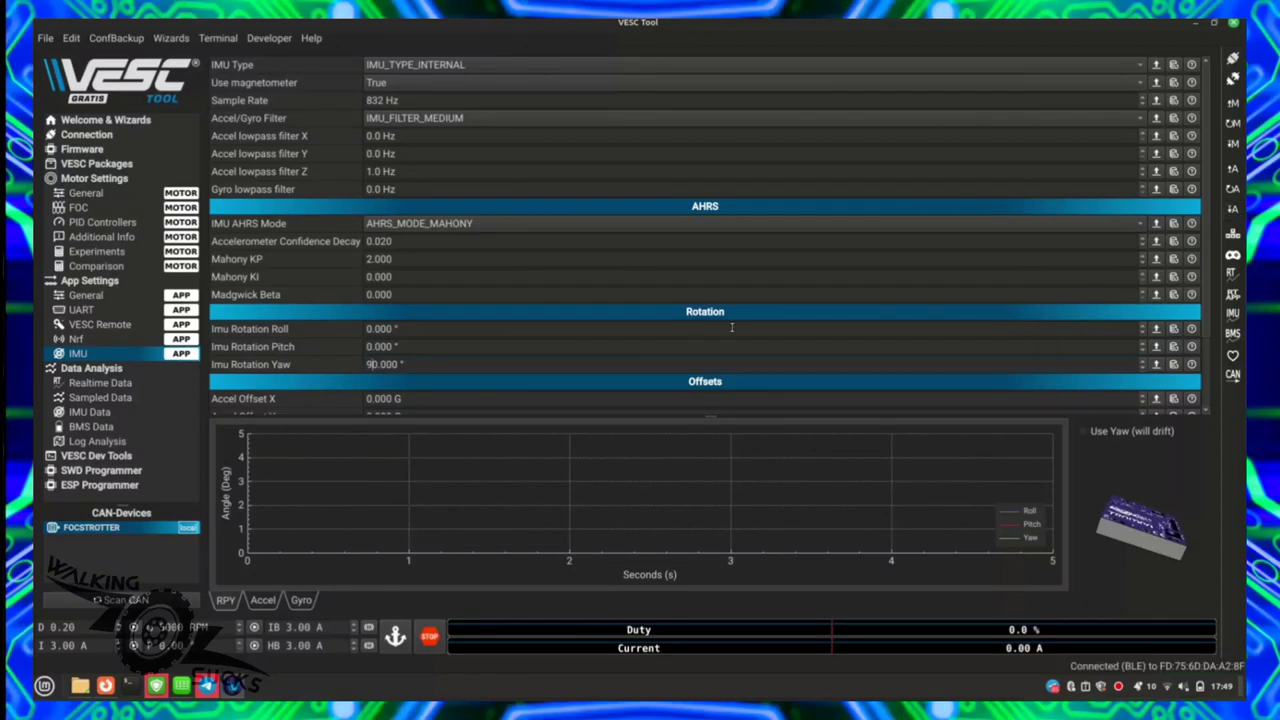
{"action": "left_click", "coordinate": [1233, 316]}
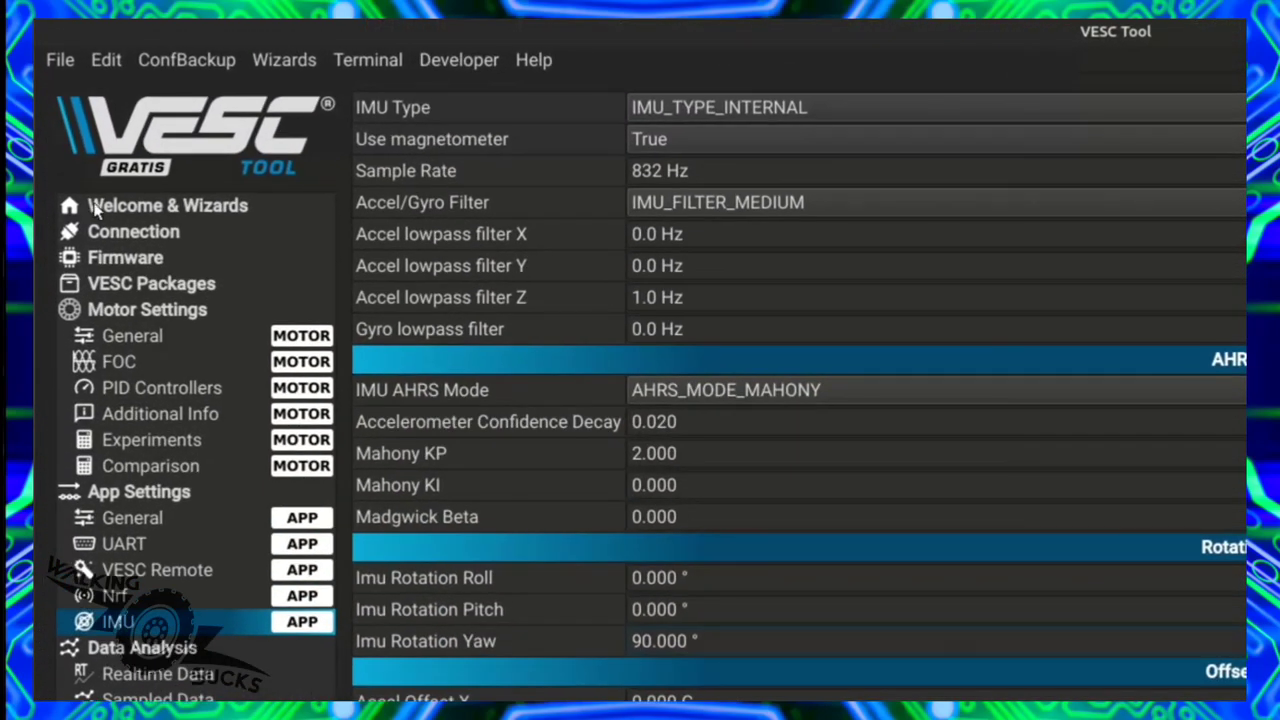
Run the gyroscope calibration in the IMU setup wizard and save the measured offsets.
{"action": "left_click", "coordinate": [95, 208]}
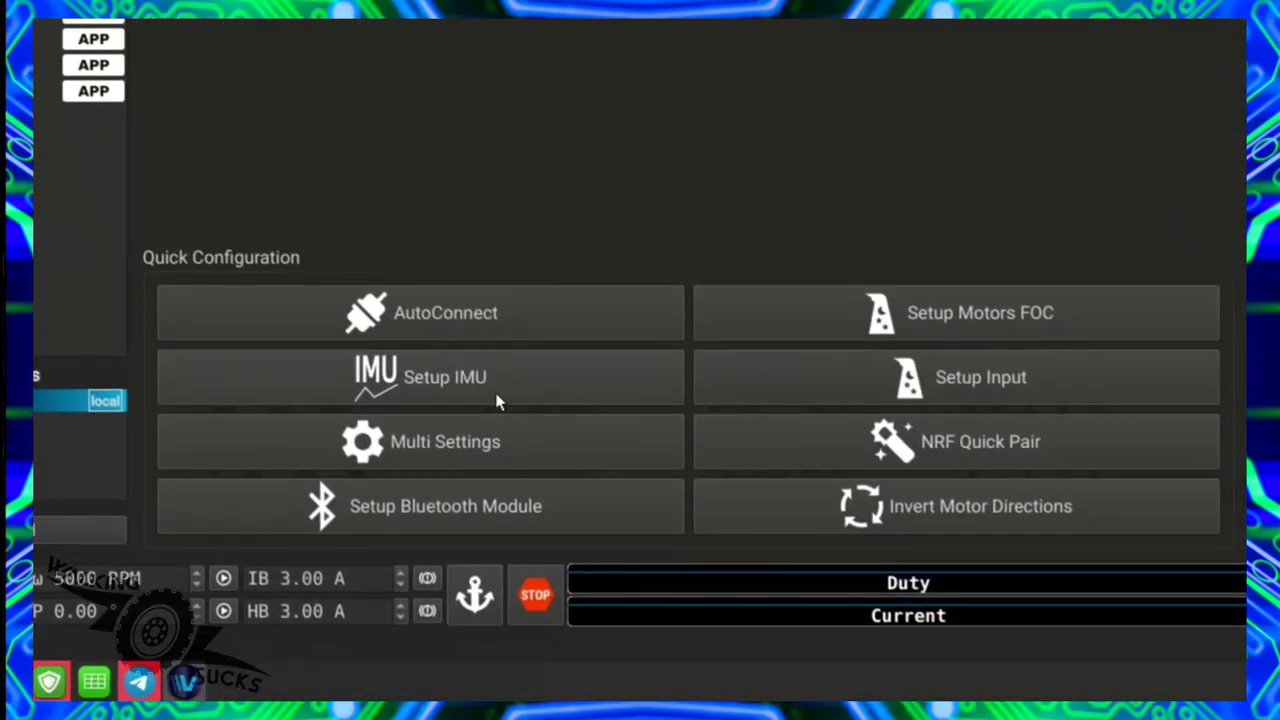
{"action": "left_click", "coordinate": [497, 401]}
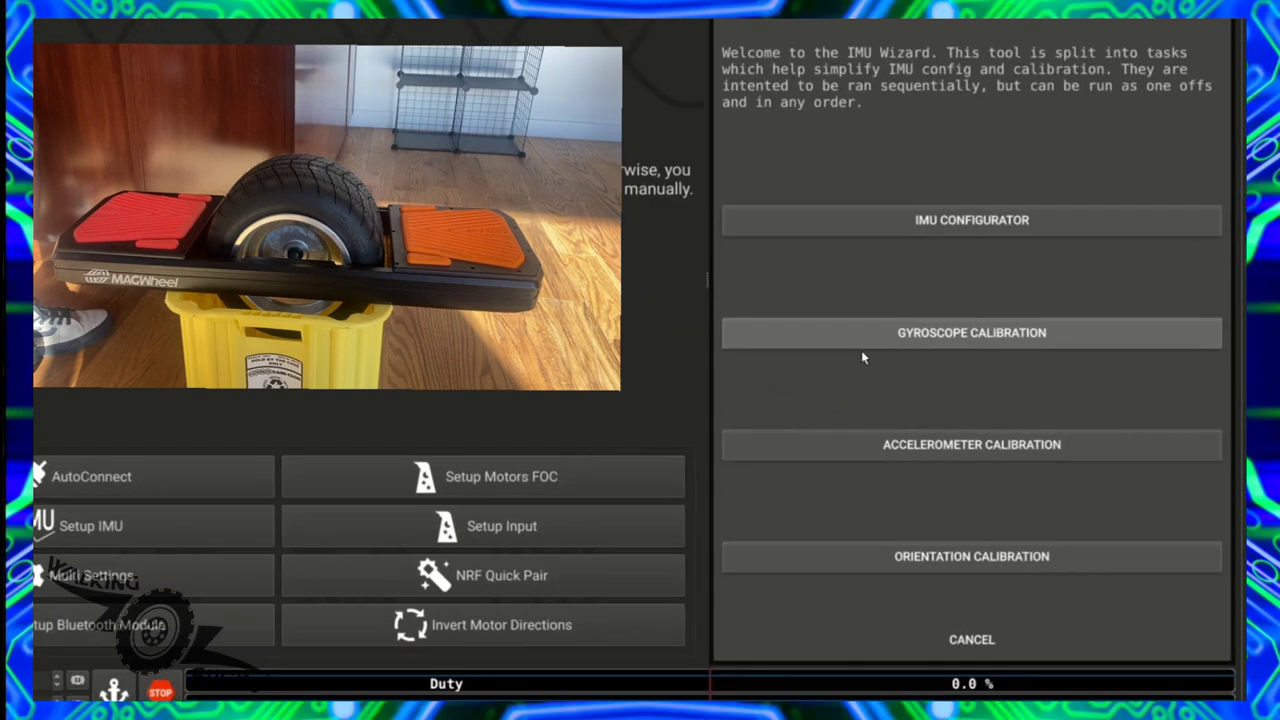
{"action": "left_click", "coordinate": [970, 372]}
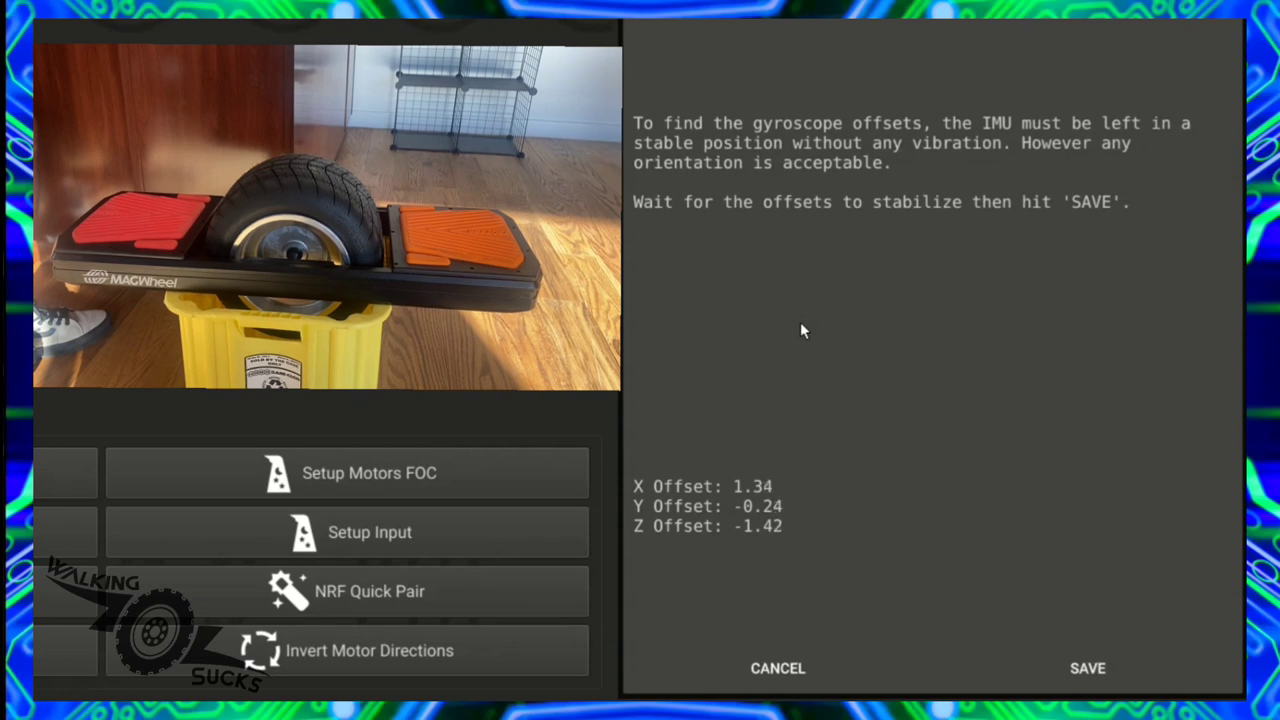
{"action": "left_click", "coordinate": [1098, 682]}
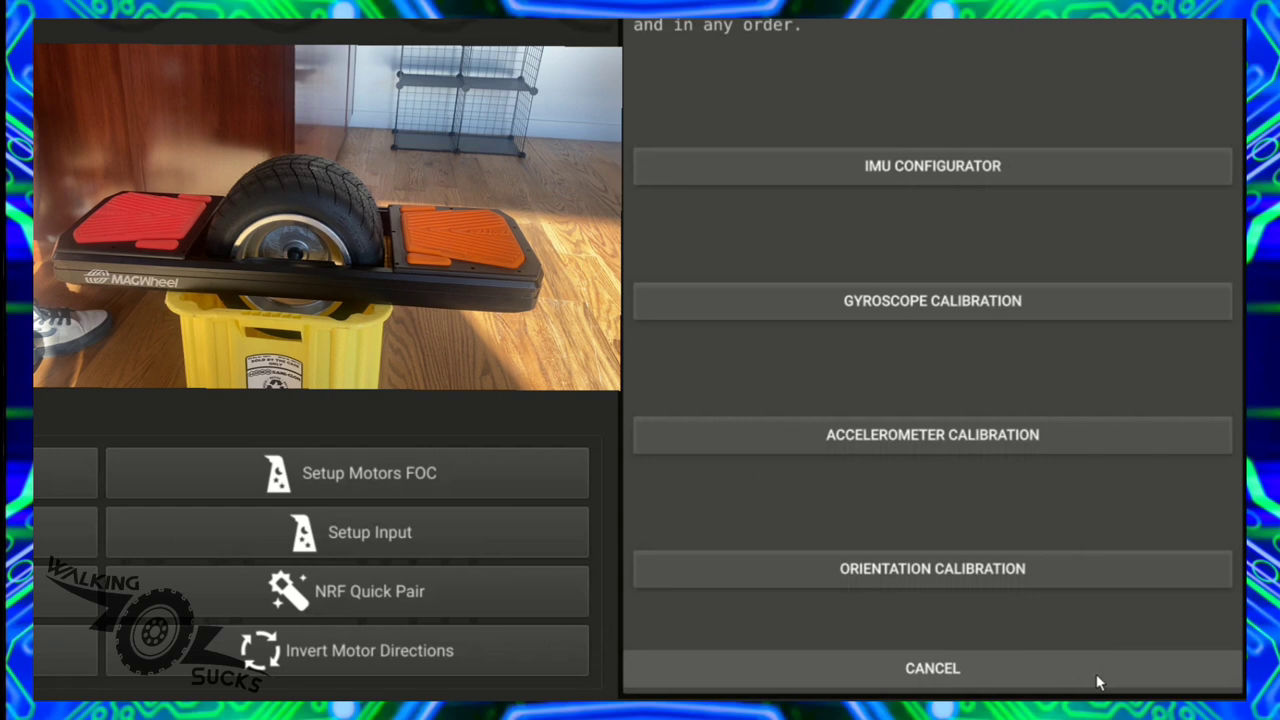
Start accelerometer calibration and rotate the board until Max X holds at 1.053.
{"action": "left_click", "coordinate": [968, 436]}
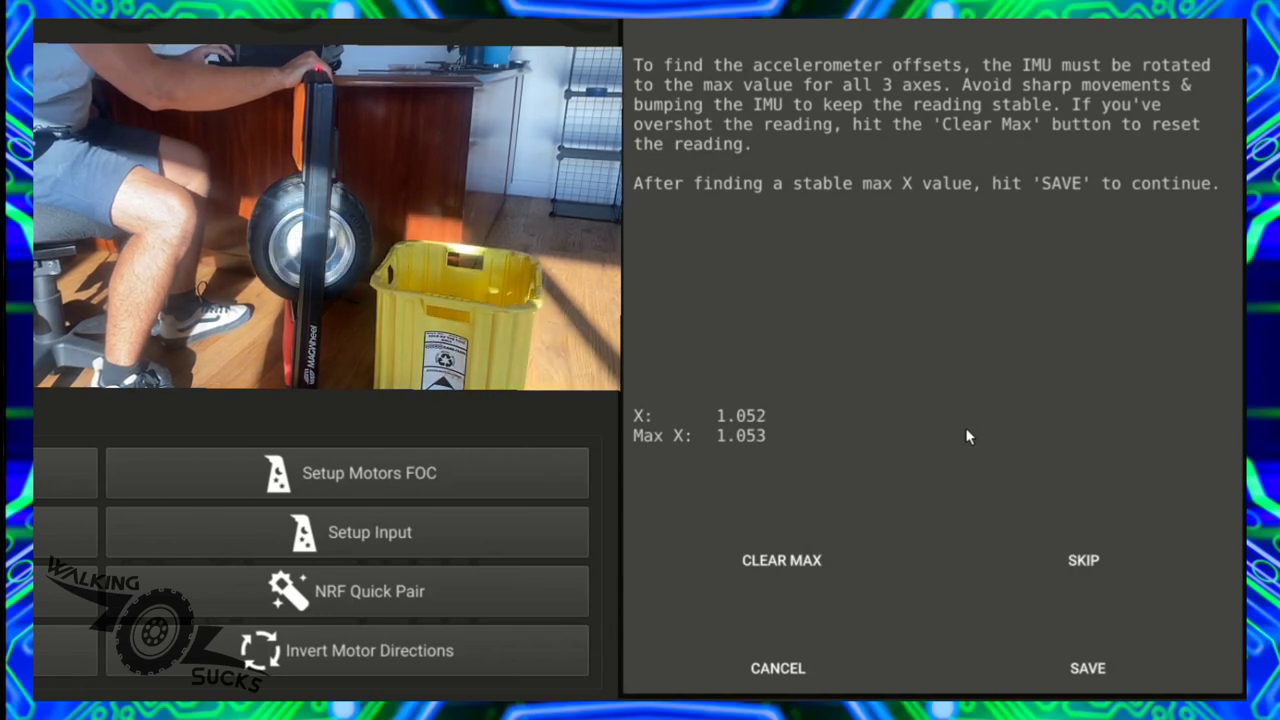
Save the X-axis maximum of 1.053 and move on to the Y axis.
{"action": "left_click", "coordinate": [1062, 694]}
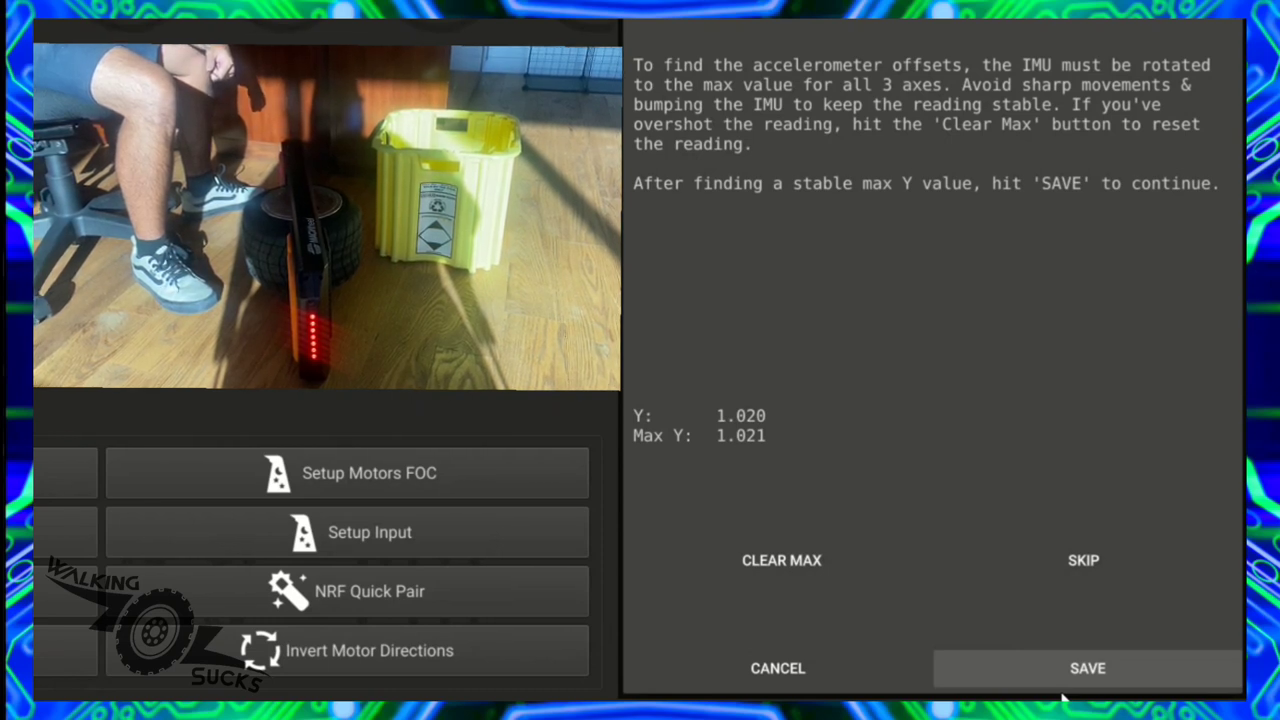
Save the Y-axis maximum, re-capture the Z maximum at 1.040 with the board flat, and save it.
{"action": "left_click", "coordinate": [1063, 690]}
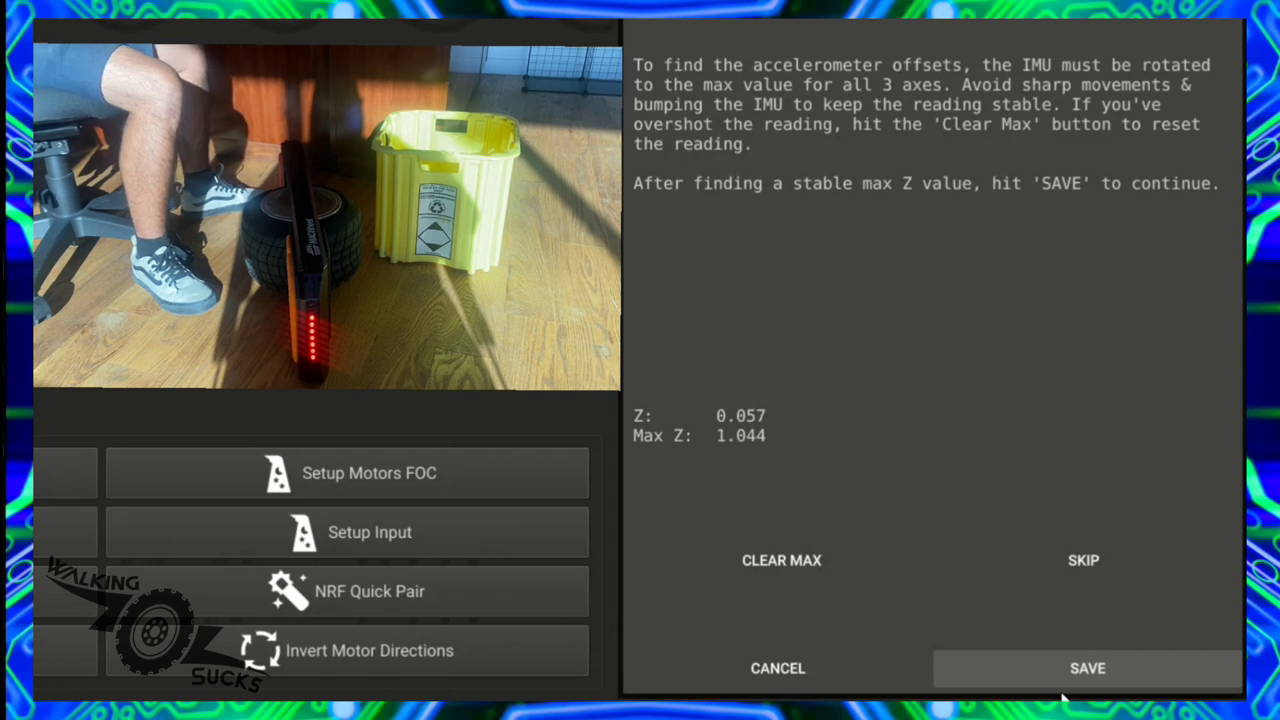
{"action": "left_click", "coordinate": [776, 566]}
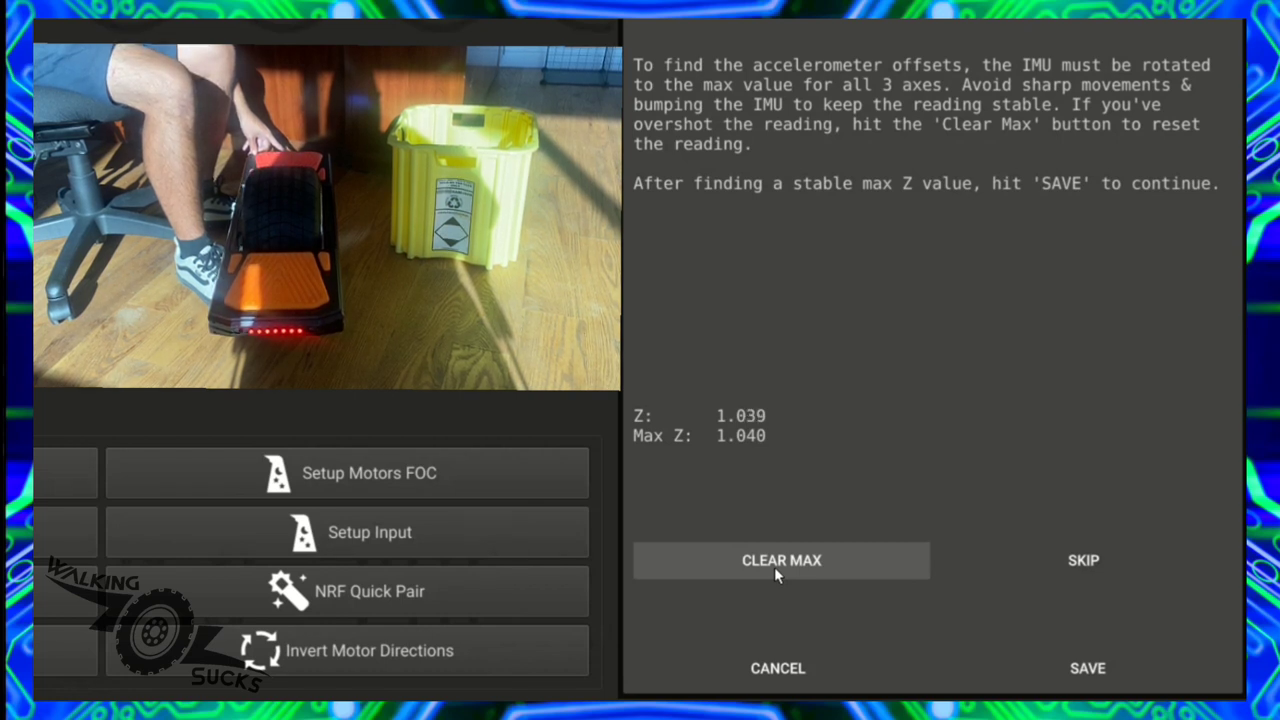
{"action": "left_click", "coordinate": [1046, 662]}
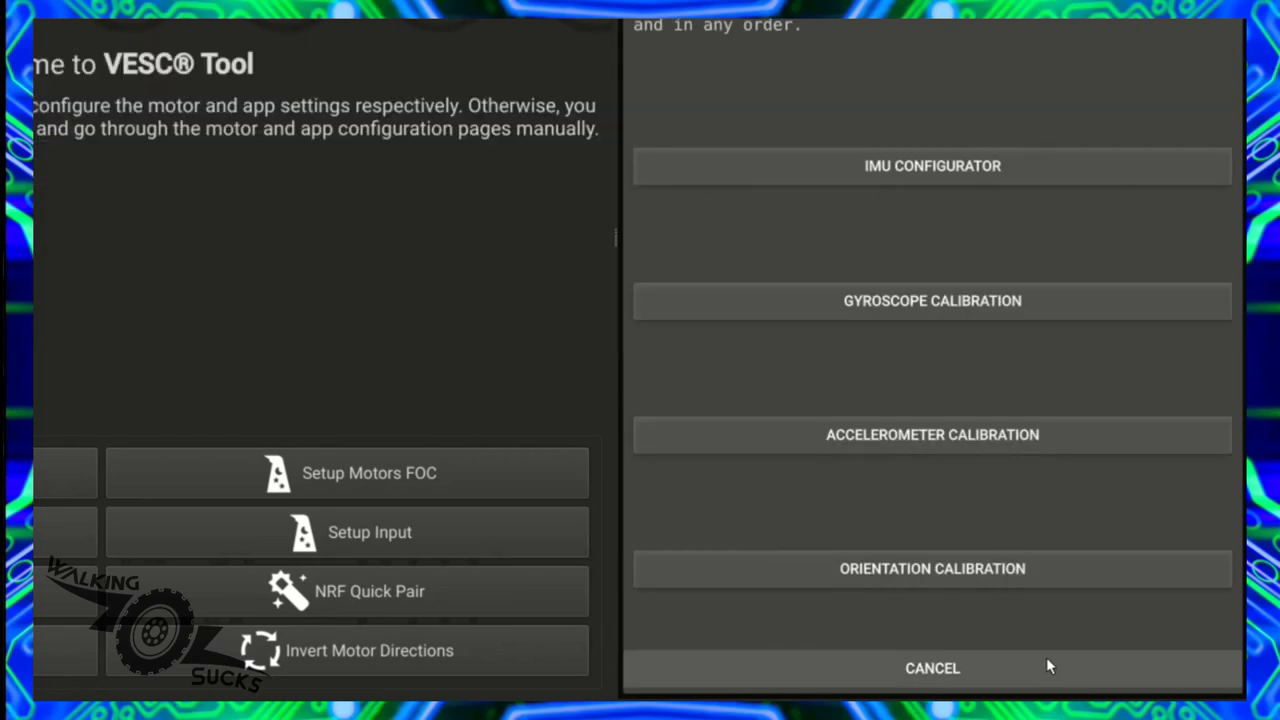
{"action": "left_click", "coordinate": [1047, 664]}
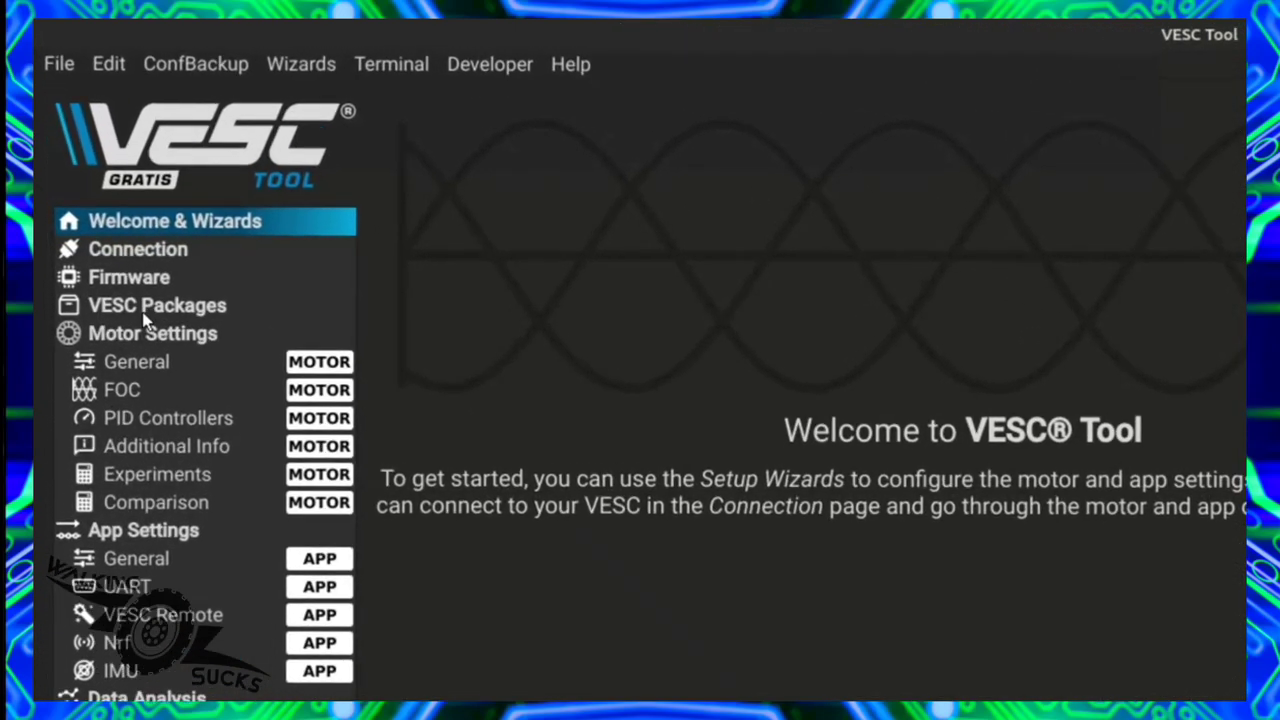
{"action": "left_click", "coordinate": [92, 168]}
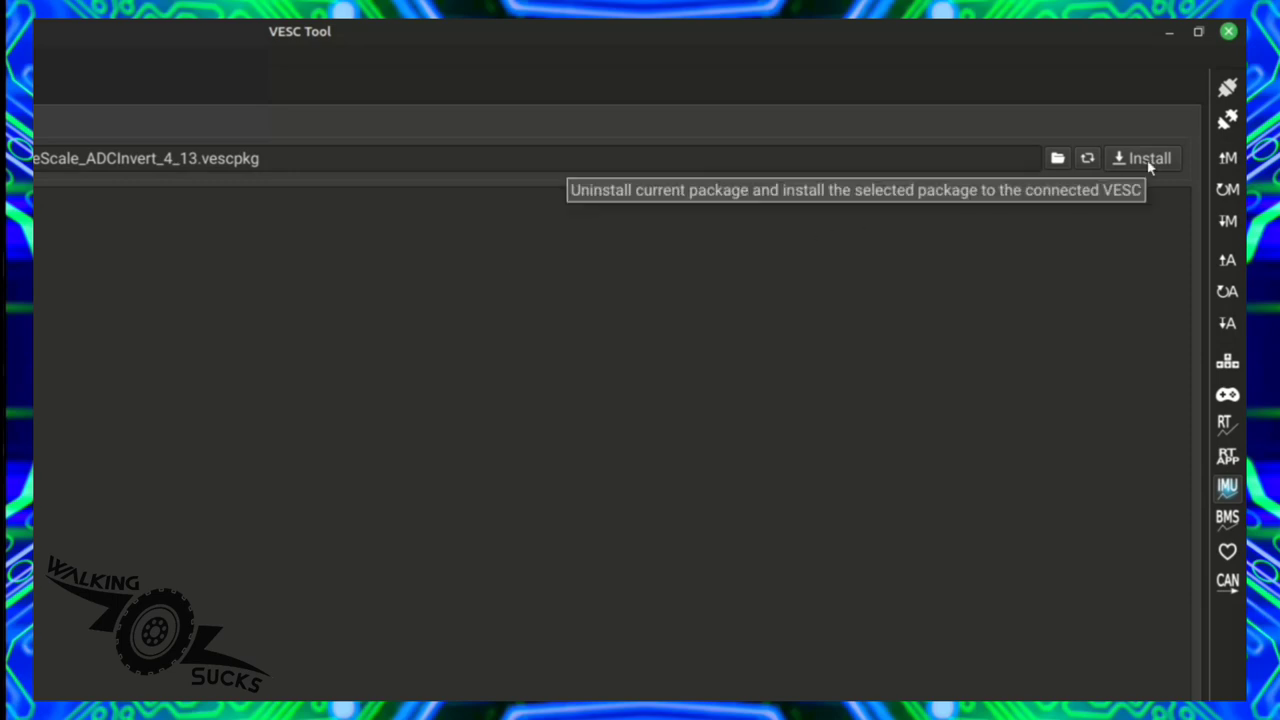
{"action": "left_click", "coordinate": [1148, 161]}
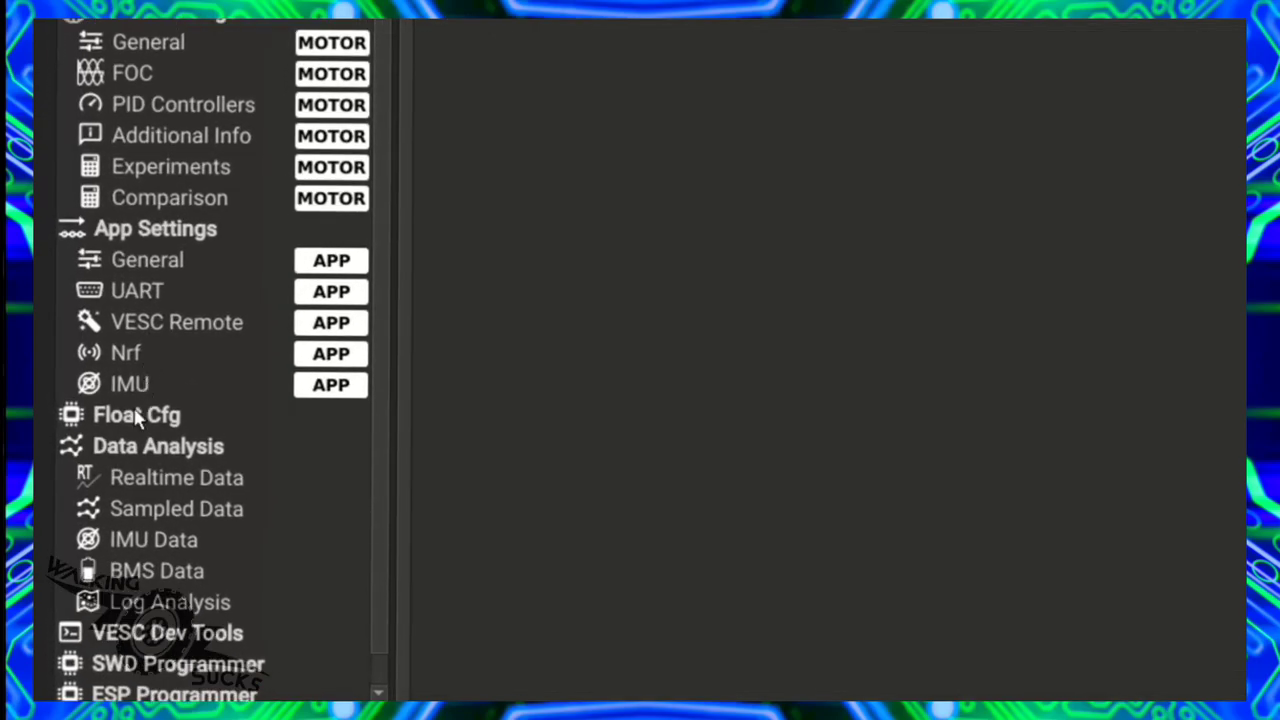
In the Float Cfg Specs, set Invert ADC Logic to True.
{"action": "left_click", "coordinate": [137, 416]}
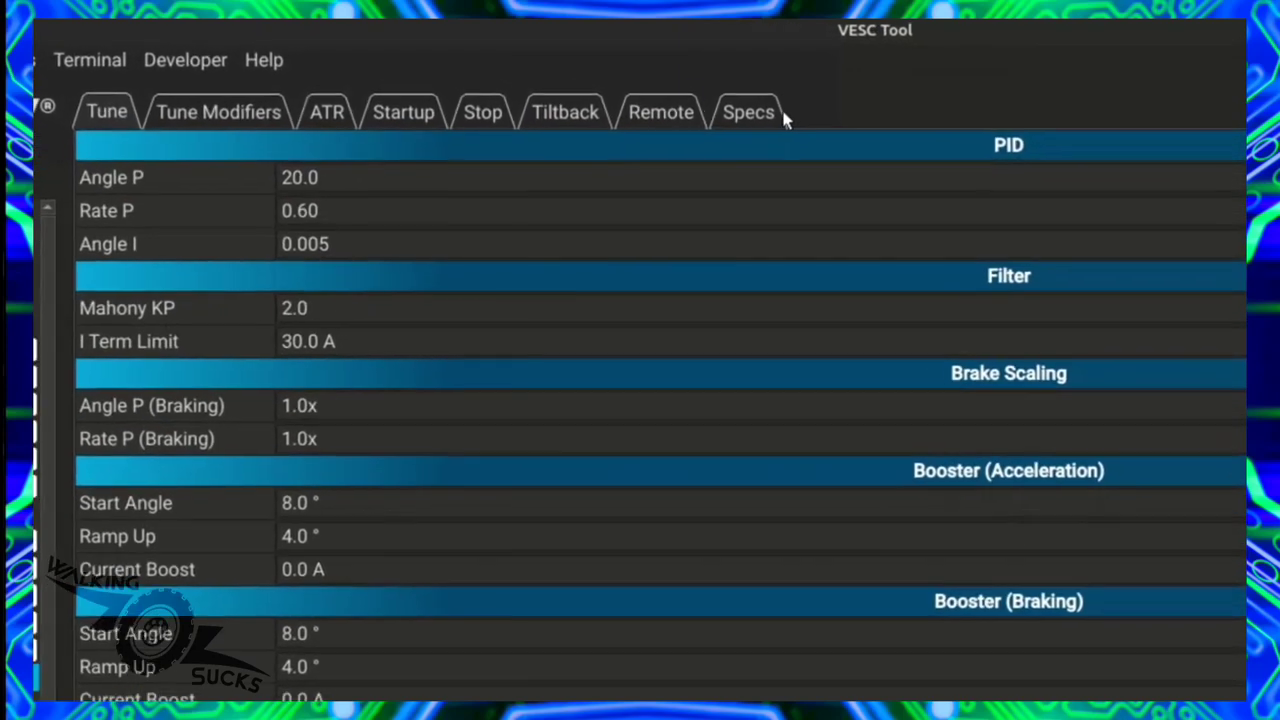
{"action": "left_click", "coordinate": [782, 116]}
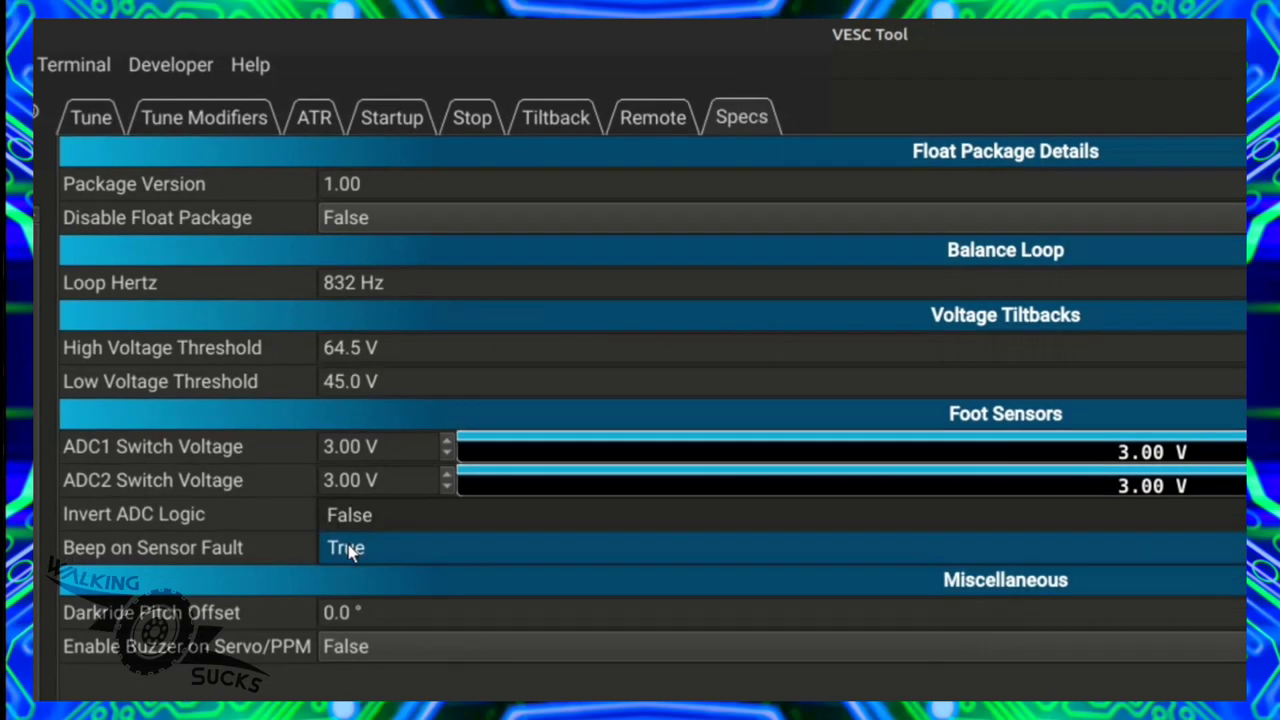
{"action": "left_click", "coordinate": [350, 552]}
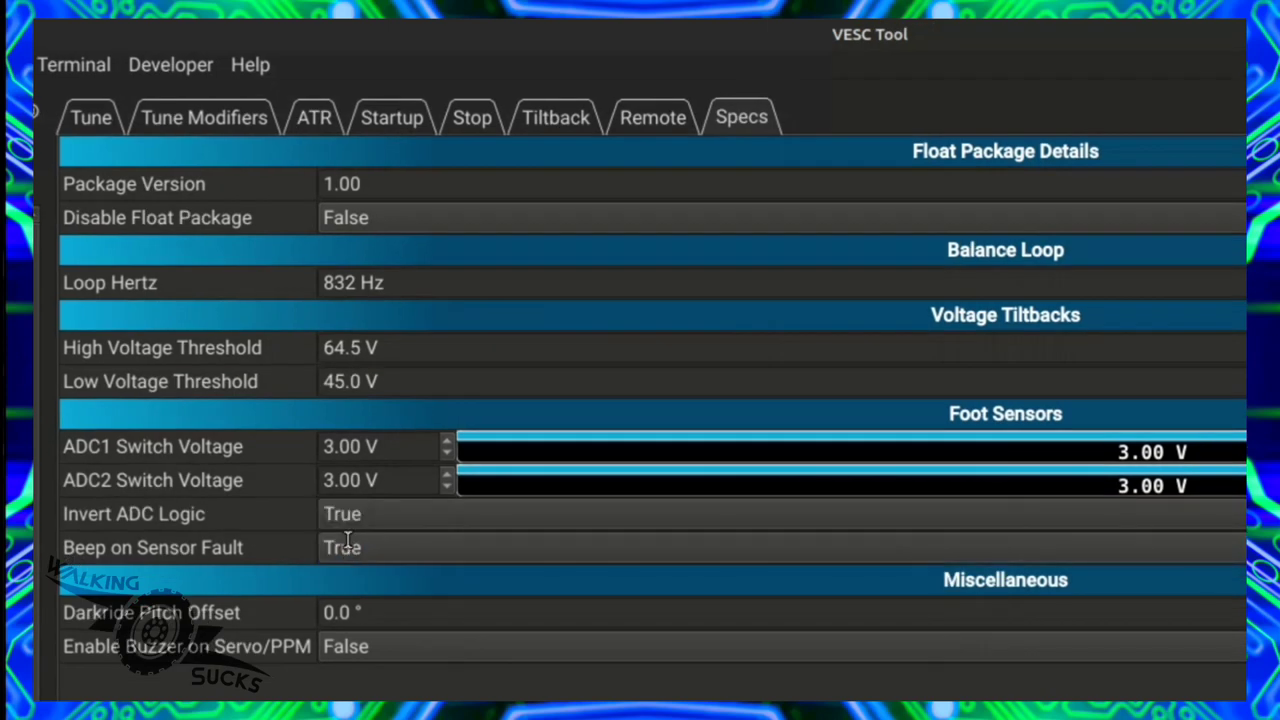
Set both ADC1 and ADC2 Switch Voltage to 2.00 V.
{"action": "left_click", "coordinate": [335, 447]}
{"action": "key", "text": "BackSpace"}
{"action": "type", "text": "2"}
{"action": "left_click", "coordinate": [334, 476]}
{"action": "key", "text": "BackSpace"}
{"action": "type", "text": "2"}
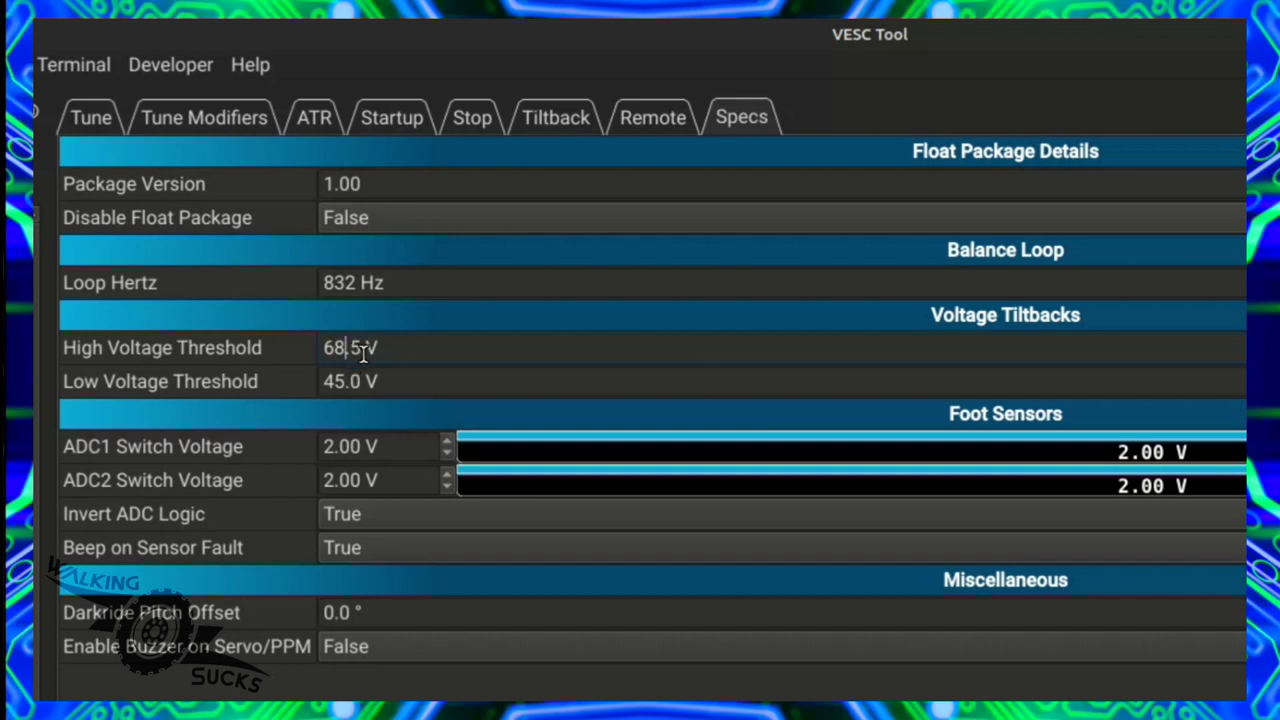
Set the voltage tiltback thresholds to 68.5 V high and 48.0 V low, then write to the board.
{"action": "left_click", "coordinate": [363, 350]}
{"action": "left_click", "coordinate": [340, 388]}
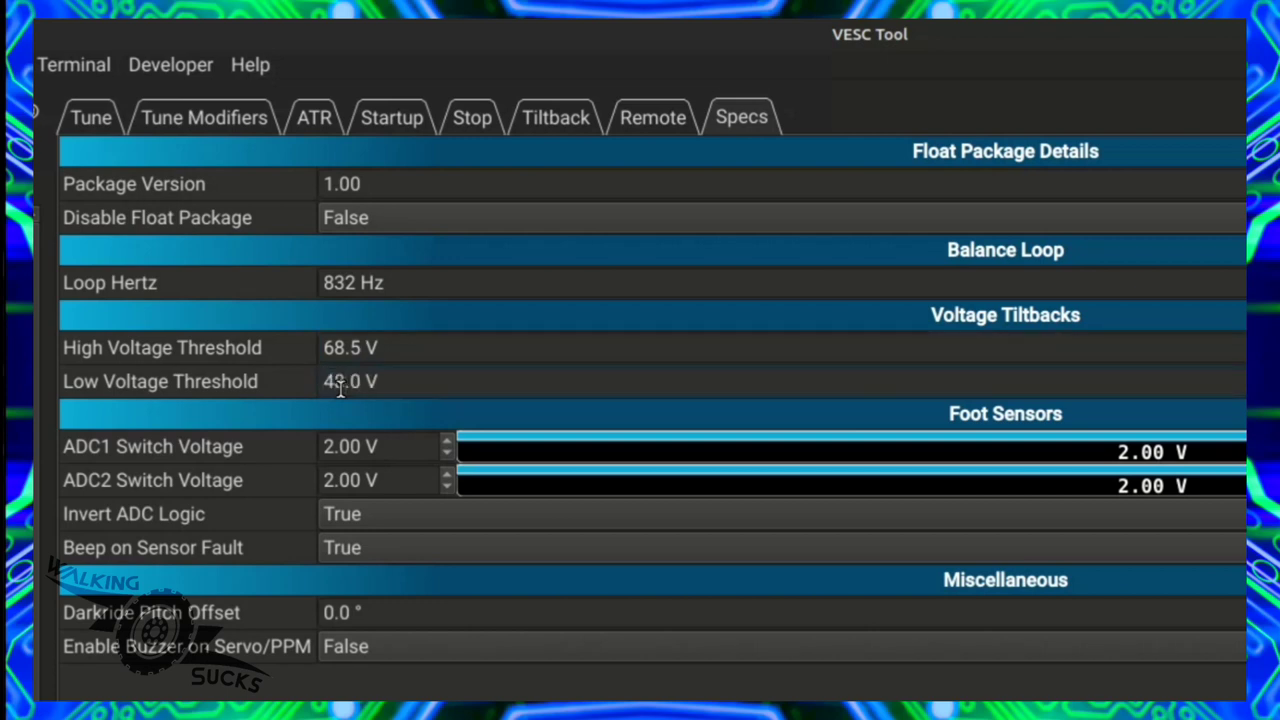
{"action": "key", "text": "BackSpace"}
{"action": "type", "text": "8"}
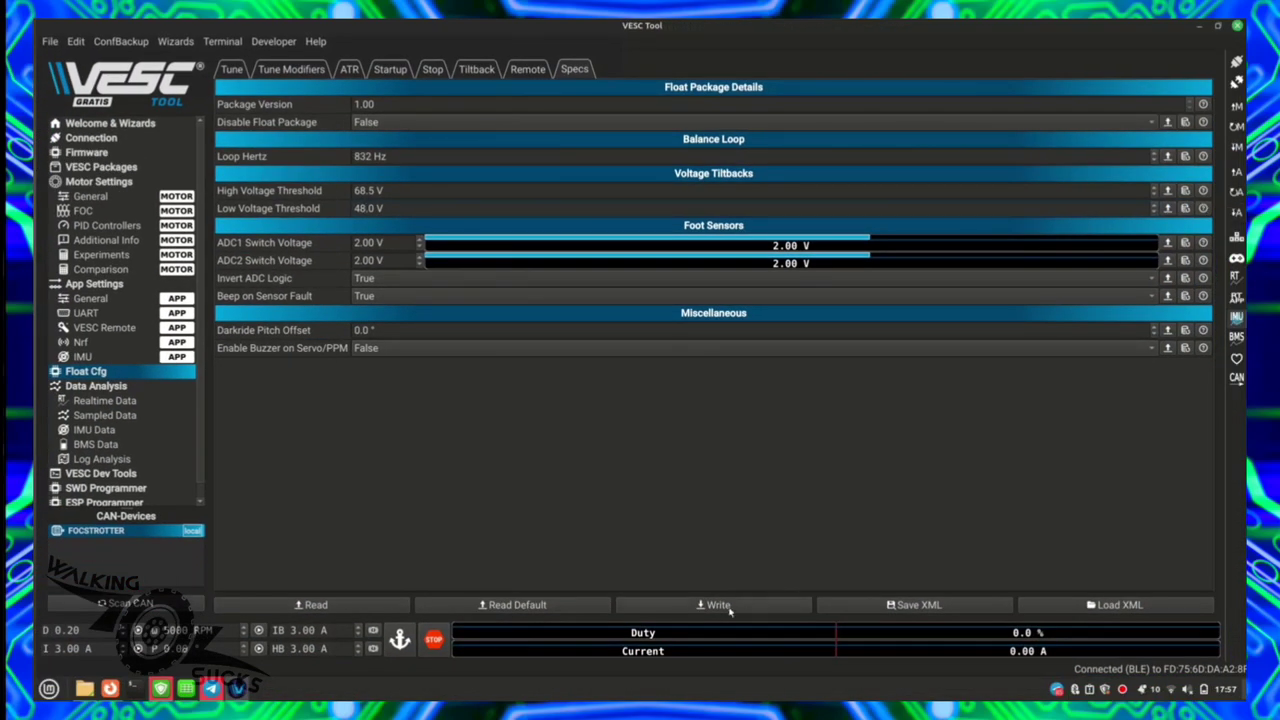
{"action": "left_click", "coordinate": [730, 610]}
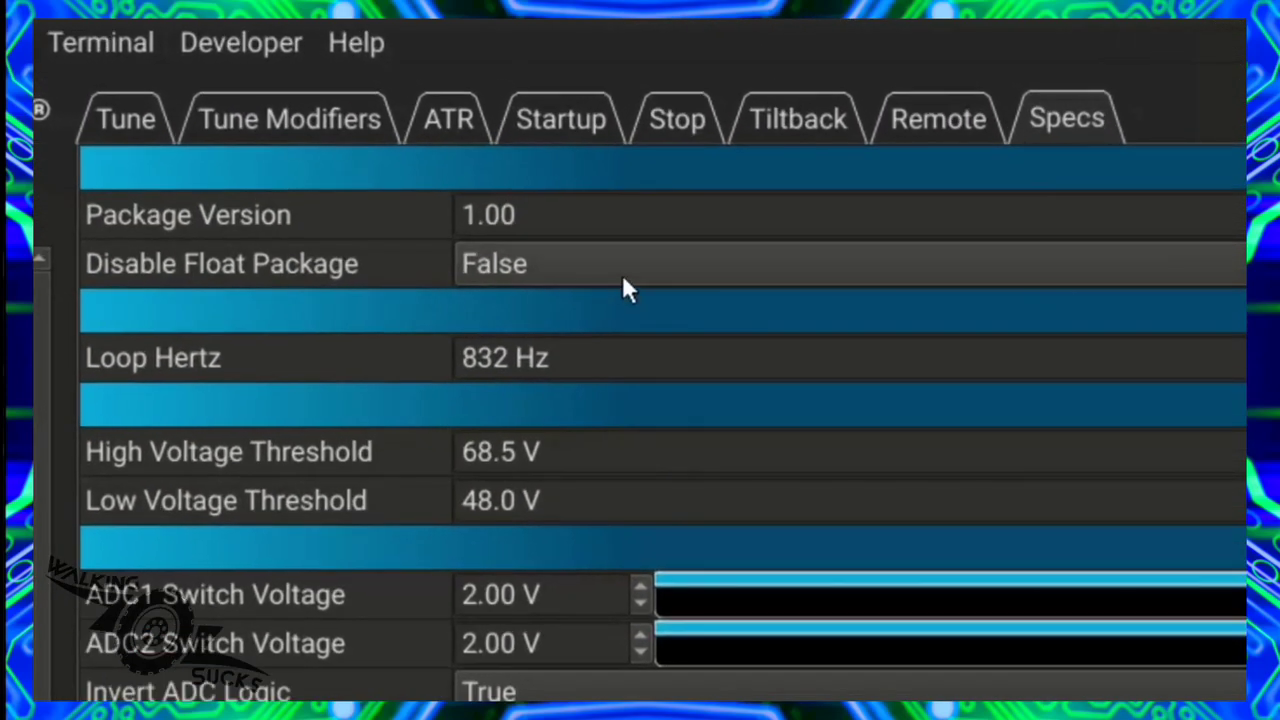
Set Disable Float Package to True and write the Float configuration to the board.
{"action": "left_click", "coordinate": [622, 280]}
{"action": "left_click", "coordinate": [606, 314]}
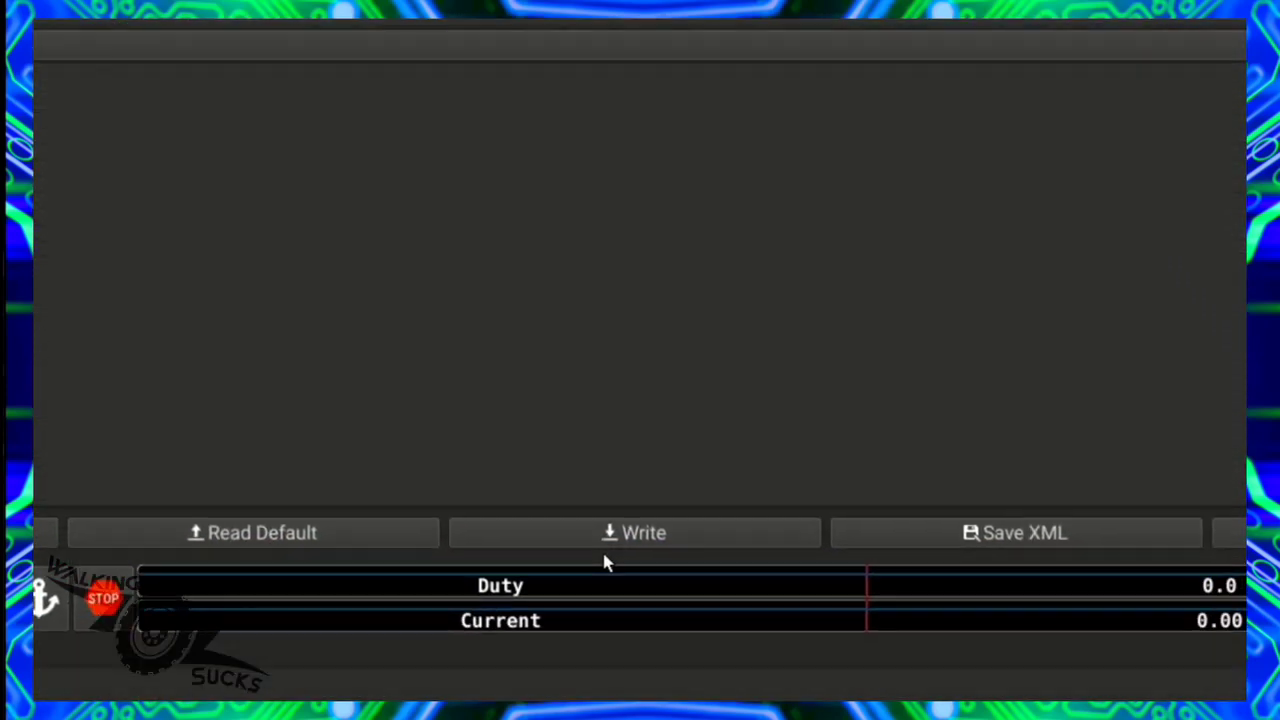
{"action": "left_click", "coordinate": [610, 545]}
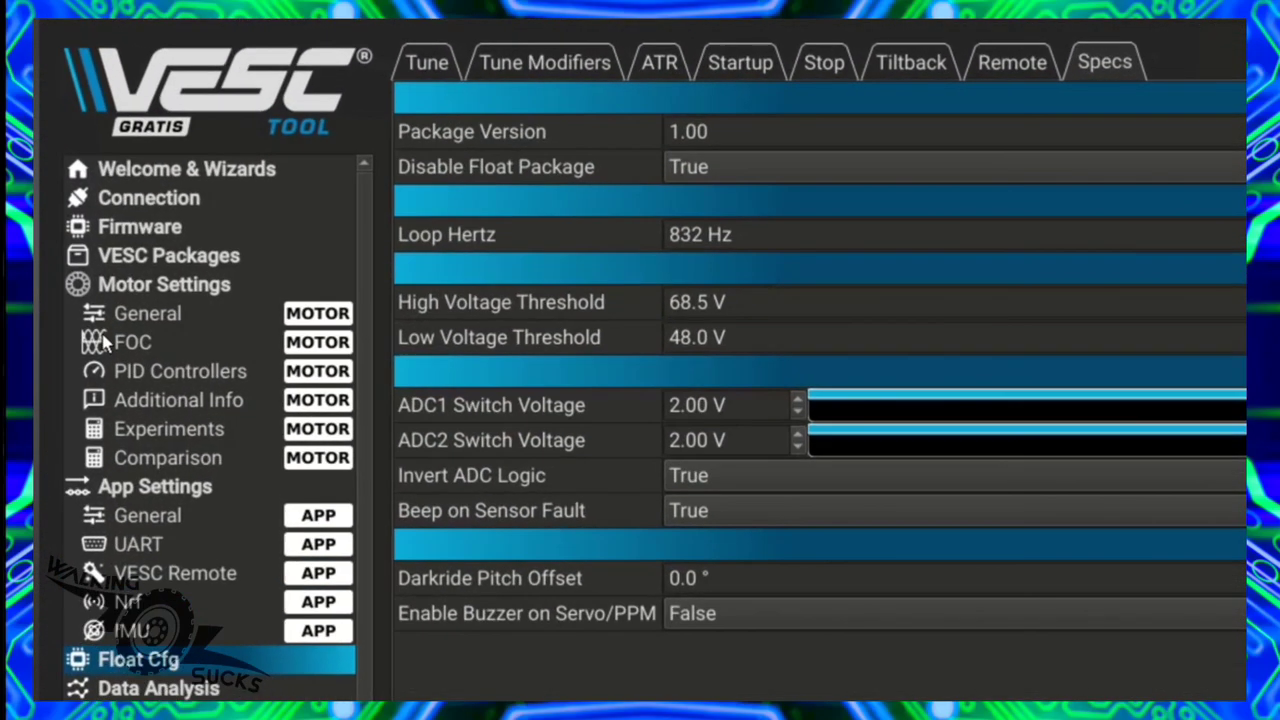
Change the FOC Observer Gain to 0.70 in the motor FOC settings.
{"action": "left_click", "coordinate": [72, 212]}
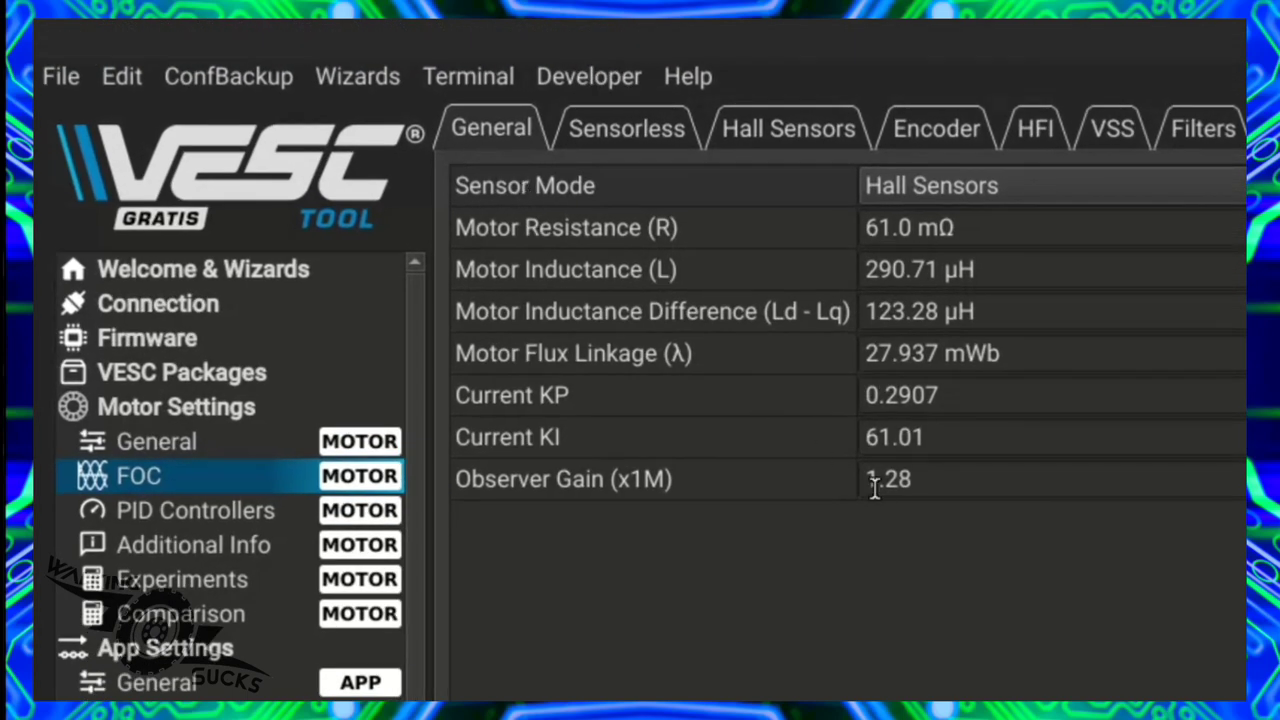
{"action": "left_click", "coordinate": [875, 487]}
{"action": "key", "text": "BackSpace"}
{"action": "key", "text": "Right"}
{"action": "key", "text": "Right"}
{"action": "key", "text": "Right"}
{"action": "key", "text": "BackSpace"}
{"action": "key", "text": "BackSpace"}
{"action": "type", "text": "7"}
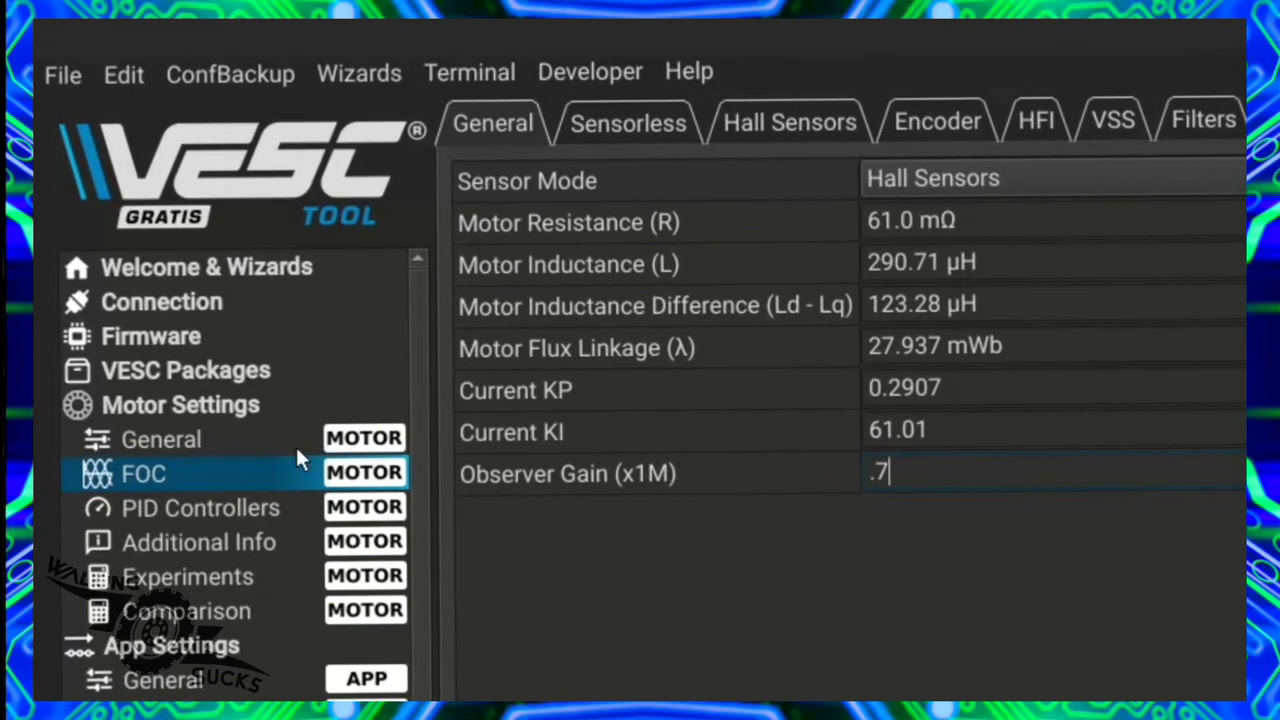
{"action": "key", "text": "Return"}
On the motor Voltage tab, set Battery Voltage Cutoff Start to 45.0 V and Cutoff End to 40.00 V.
{"action": "left_click", "coordinate": [262, 440]}
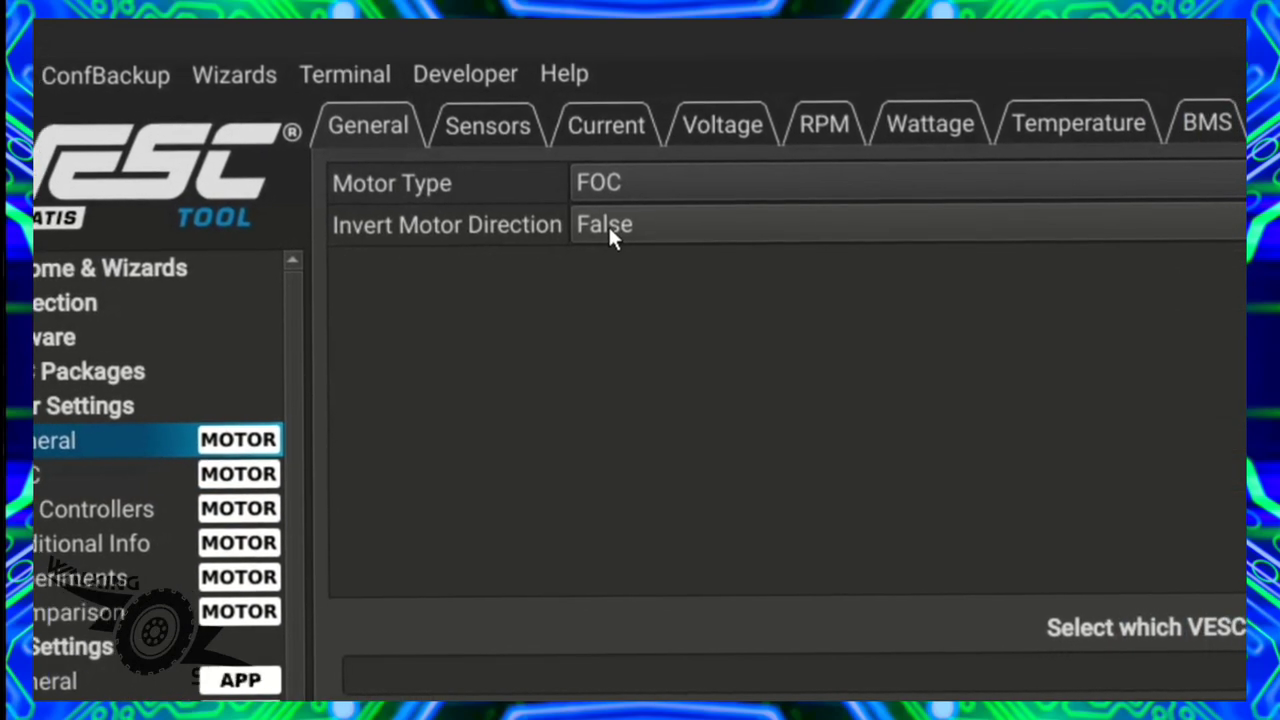
{"action": "left_click", "coordinate": [745, 125]}
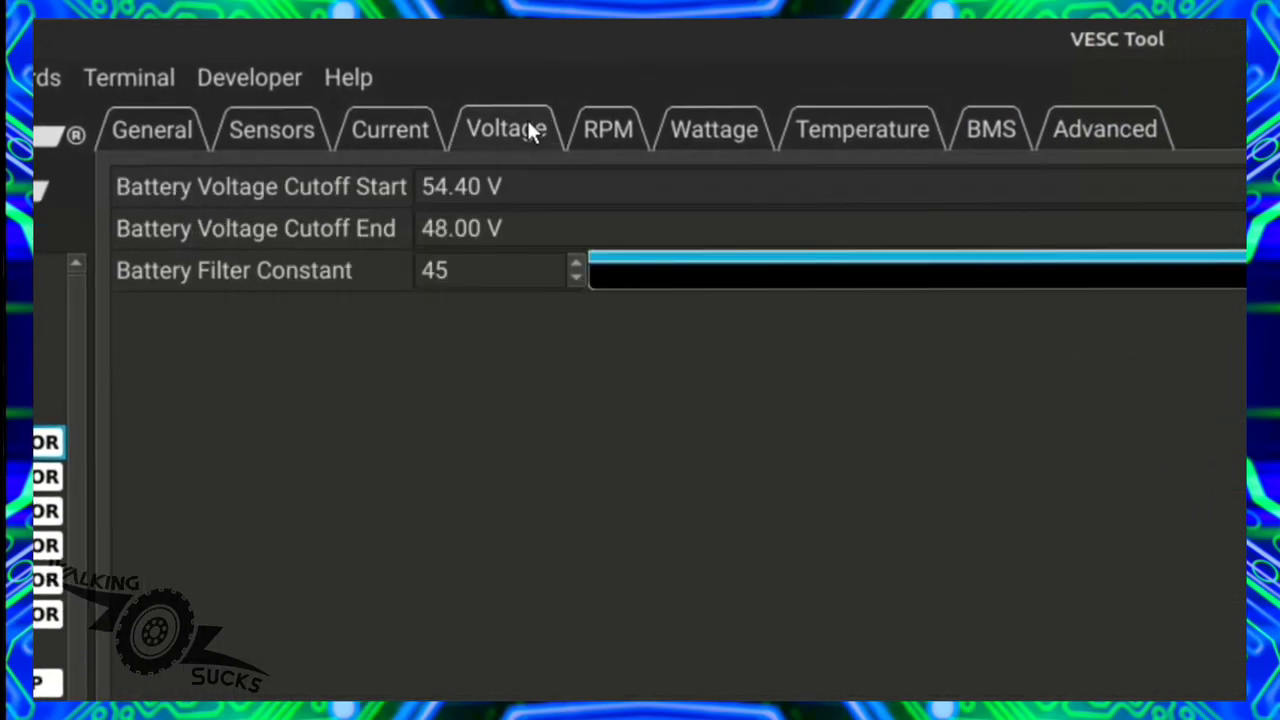
{"action": "left_click", "coordinate": [448, 188]}
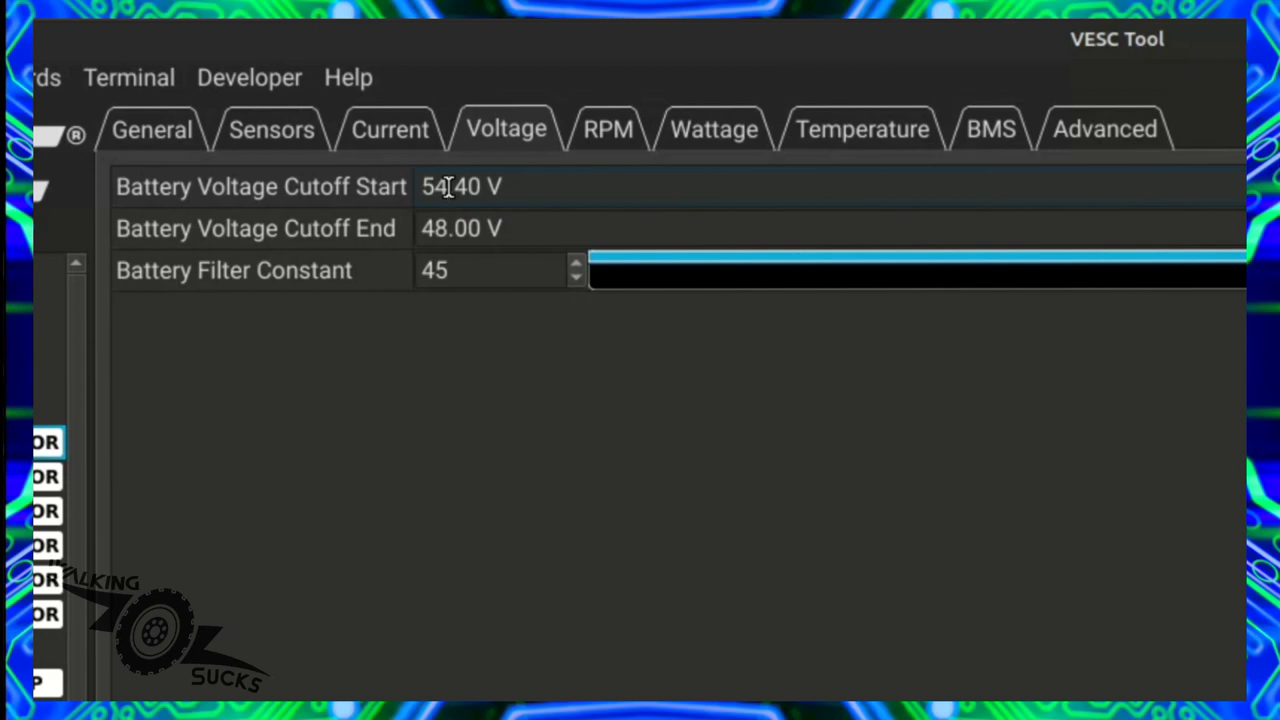
{"action": "key", "text": "BackSpace"}
{"action": "key", "text": "BackSpace"}
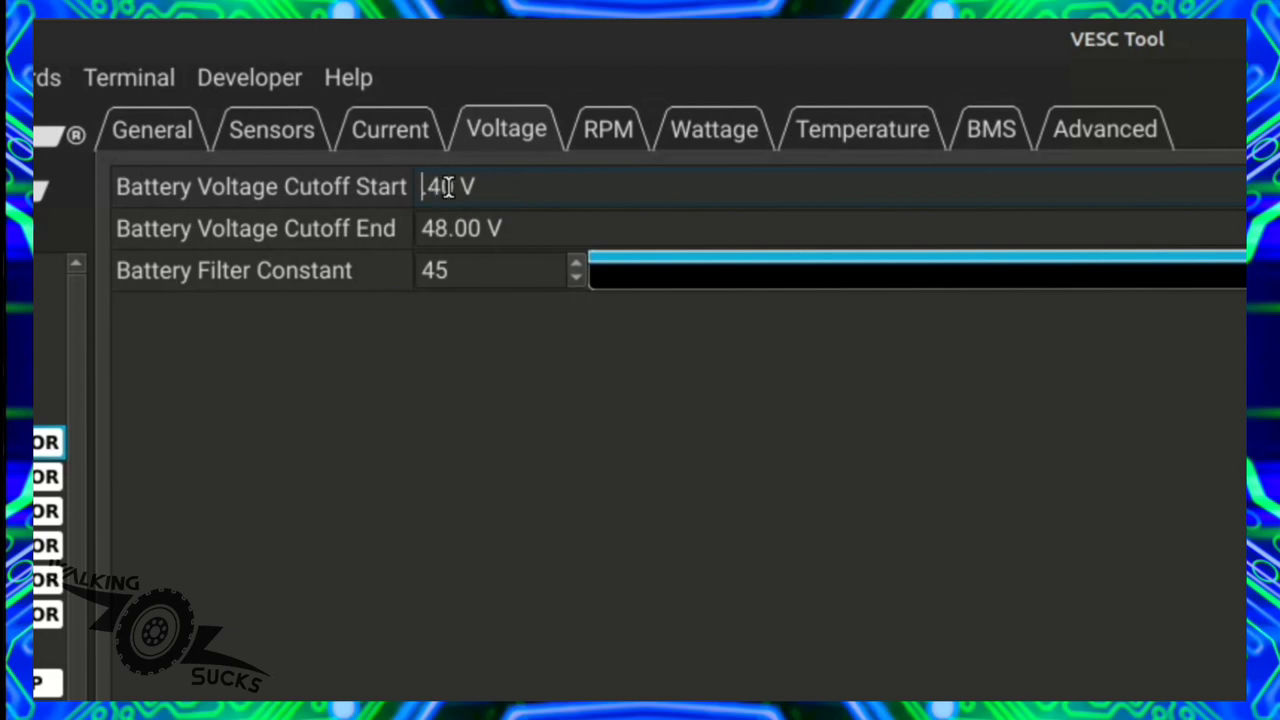
{"action": "type", "text": "45"}
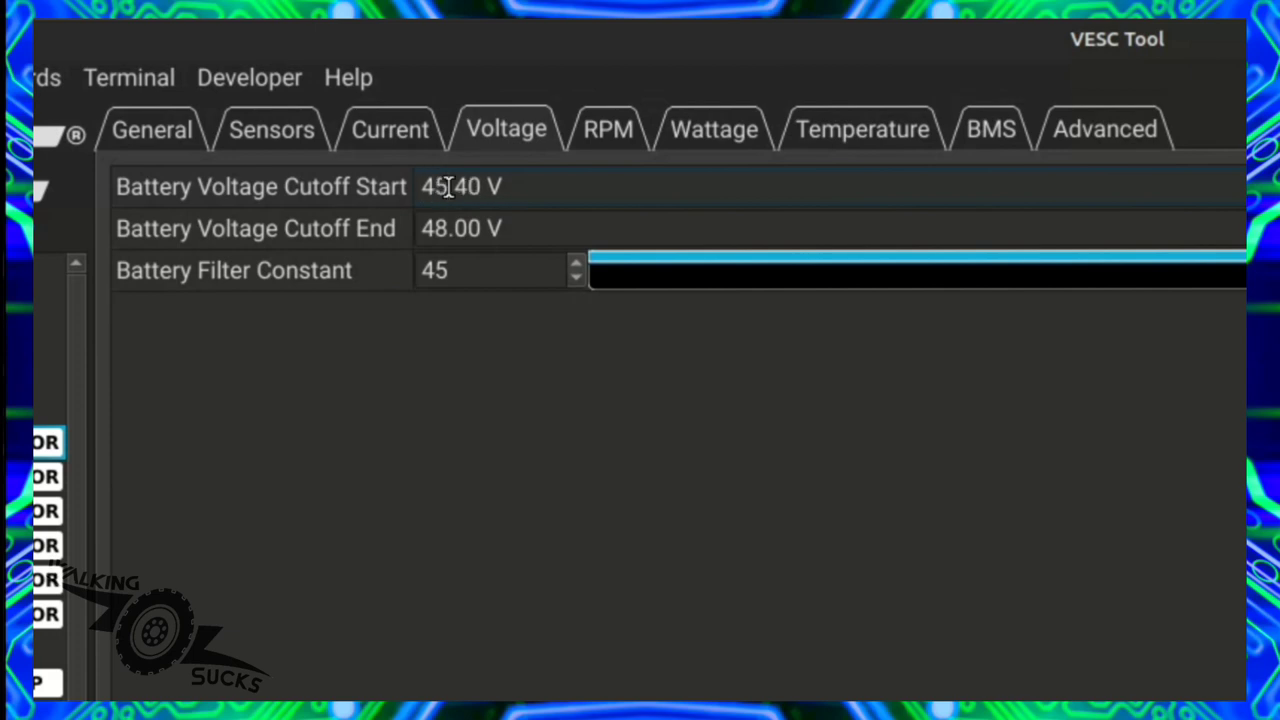
{"action": "left_click", "coordinate": [443, 229]}
{"action": "key", "text": "BackSpace"}
{"action": "key", "text": "BackSpace"}
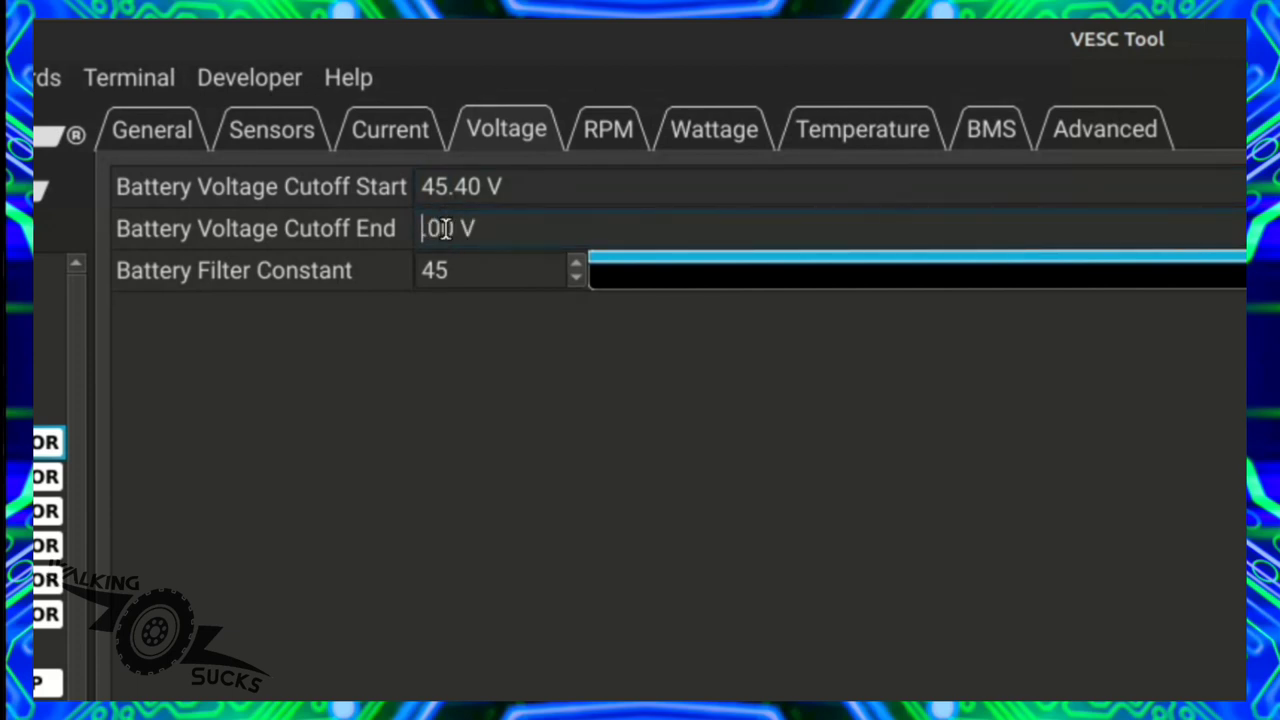
{"action": "type", "text": "40"}
{"action": "left_click", "coordinate": [472, 192]}
{"action": "key", "text": "BackSpace"}
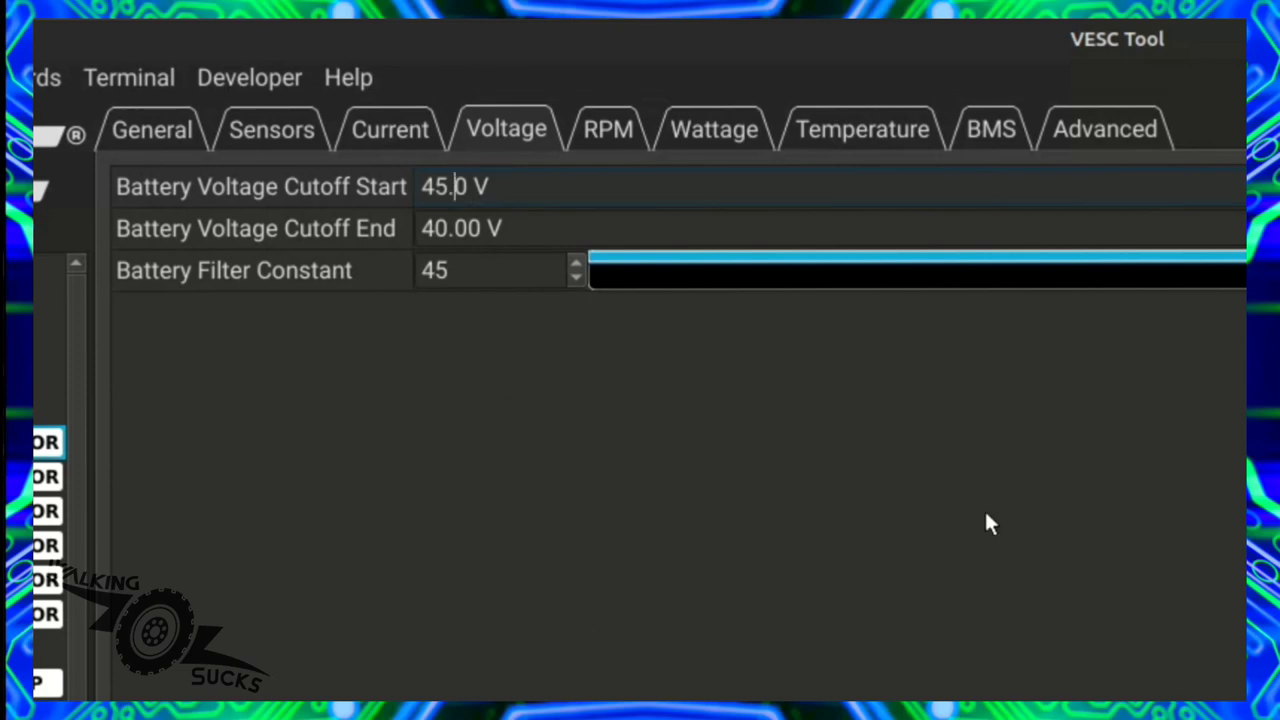
In the Float Cfg Specs, set Disable Float Package back to False and write it to the board.
{"action": "left_click", "coordinate": [1105, 129]}
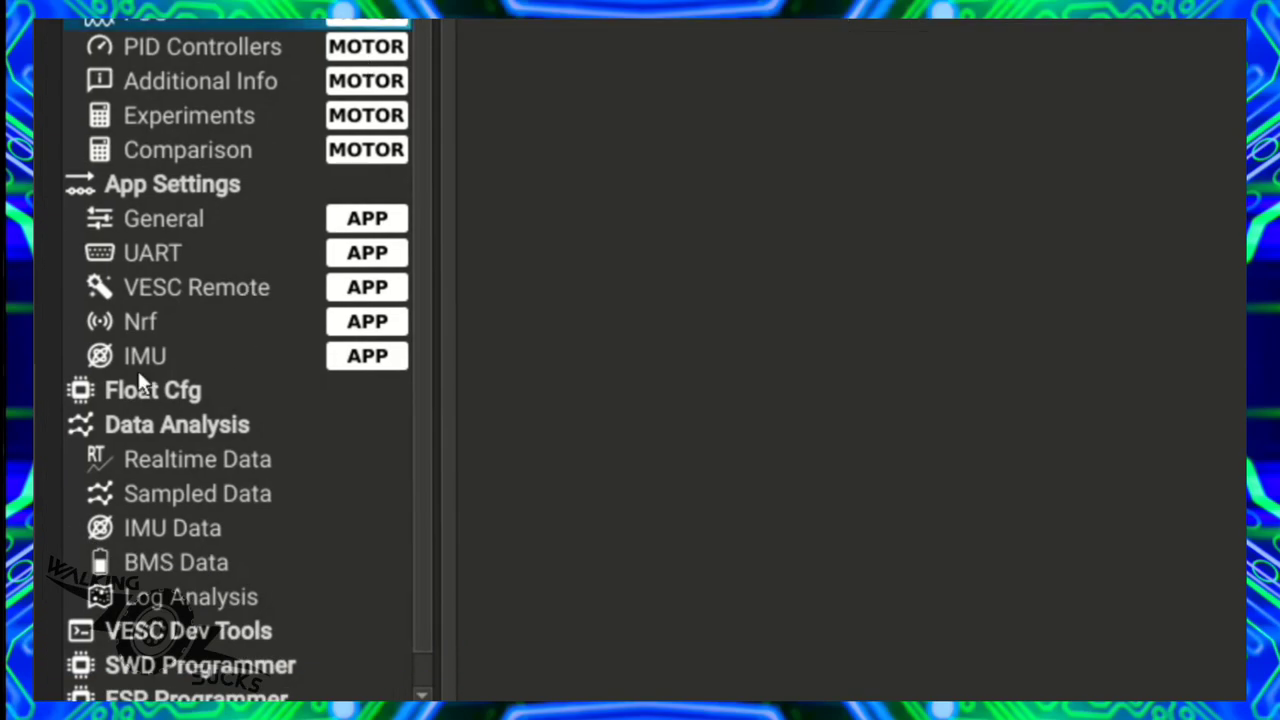
{"action": "left_click", "coordinate": [138, 390]}
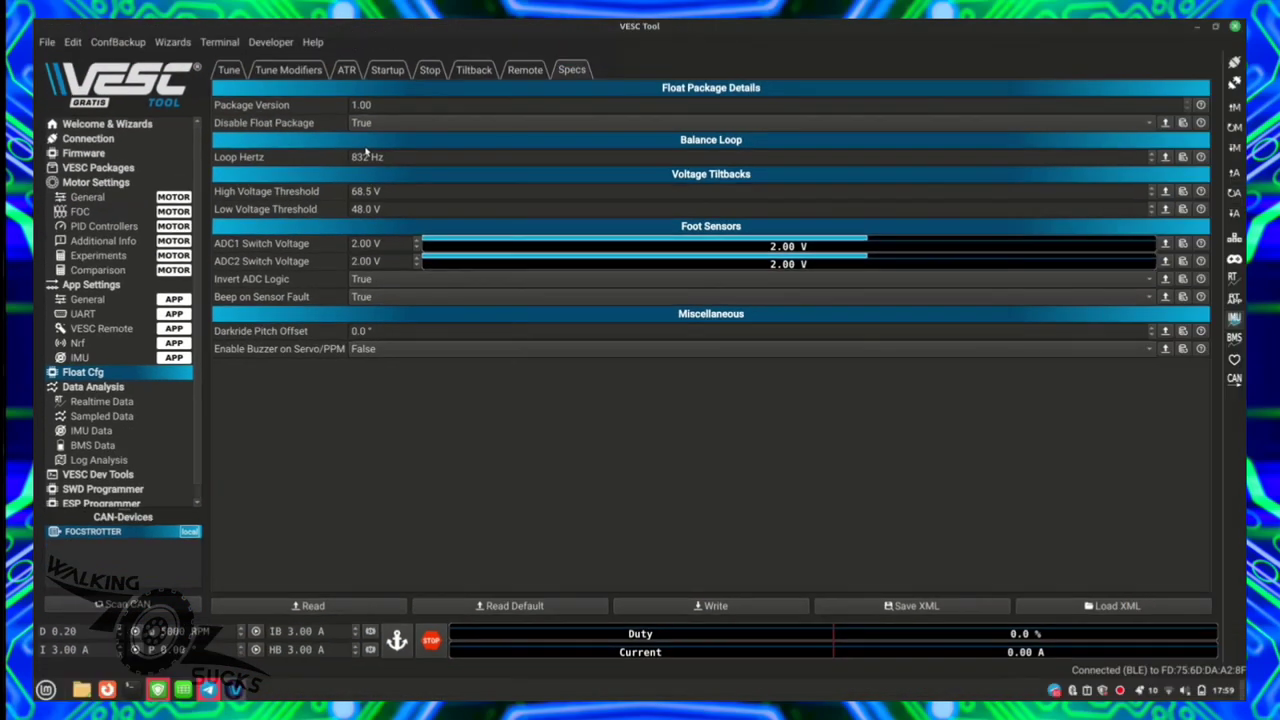
{"action": "left_click", "coordinate": [411, 122]}
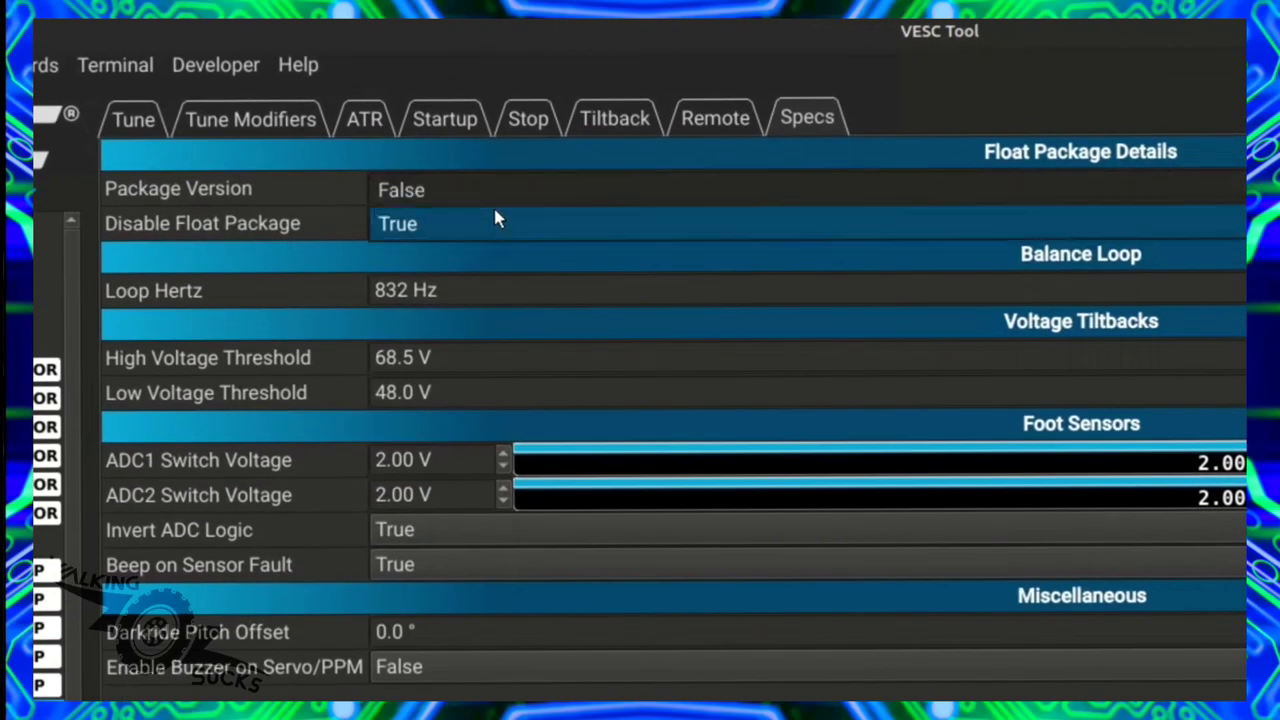
{"action": "left_click", "coordinate": [502, 190]}
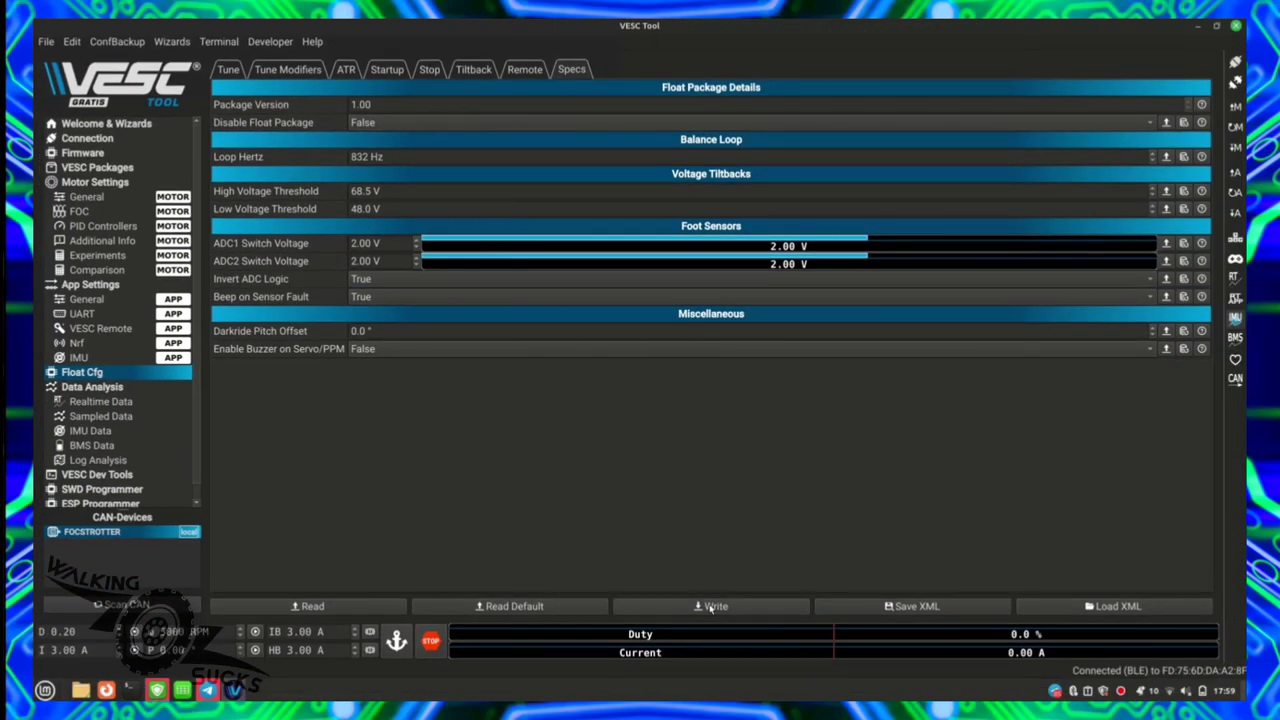
{"action": "left_click", "coordinate": [712, 606]}
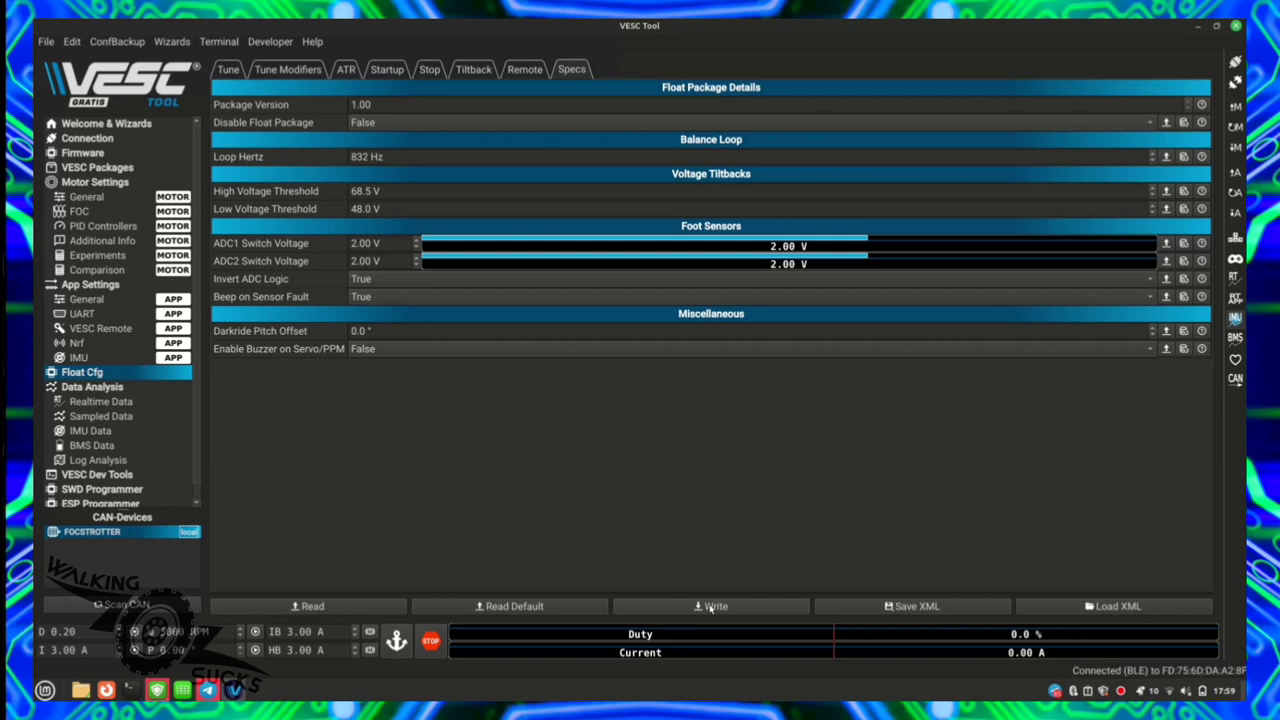